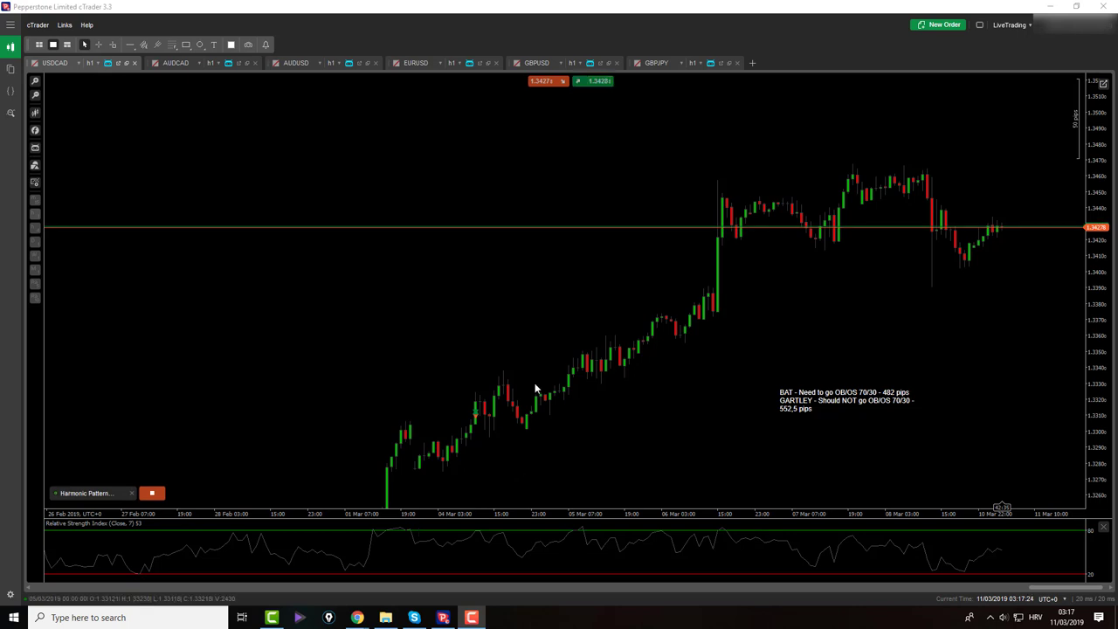
Draw a USDCAD Gartley with Entry 1.346, Stop 1.34764, targets 1.34334 and 1.34169
scroll(600, 292, down, 3)
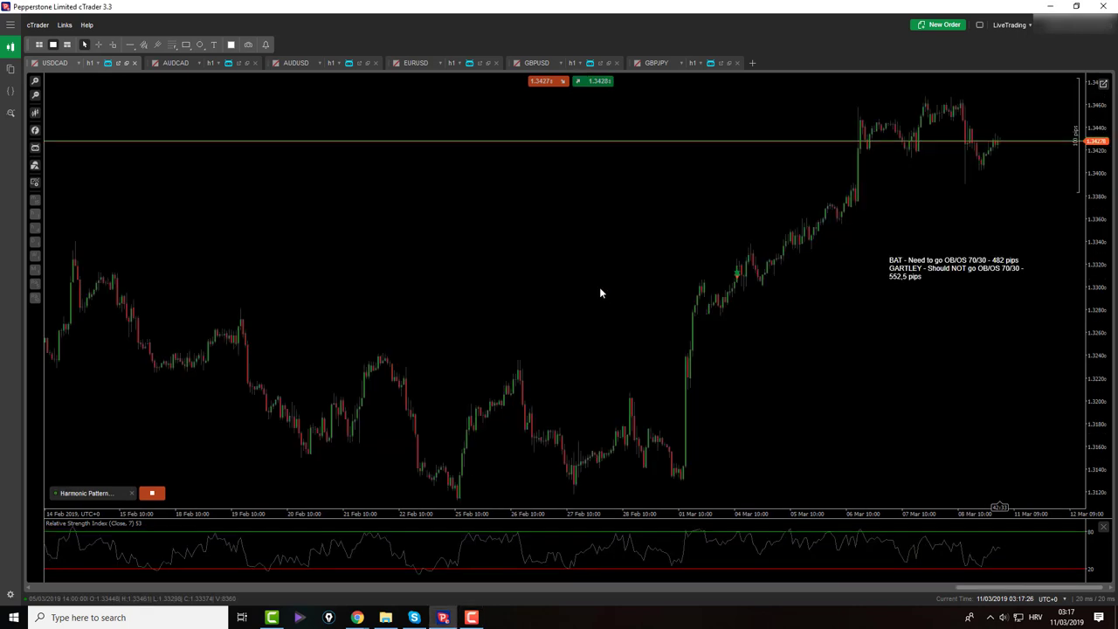
scroll(599, 293, up, 3)
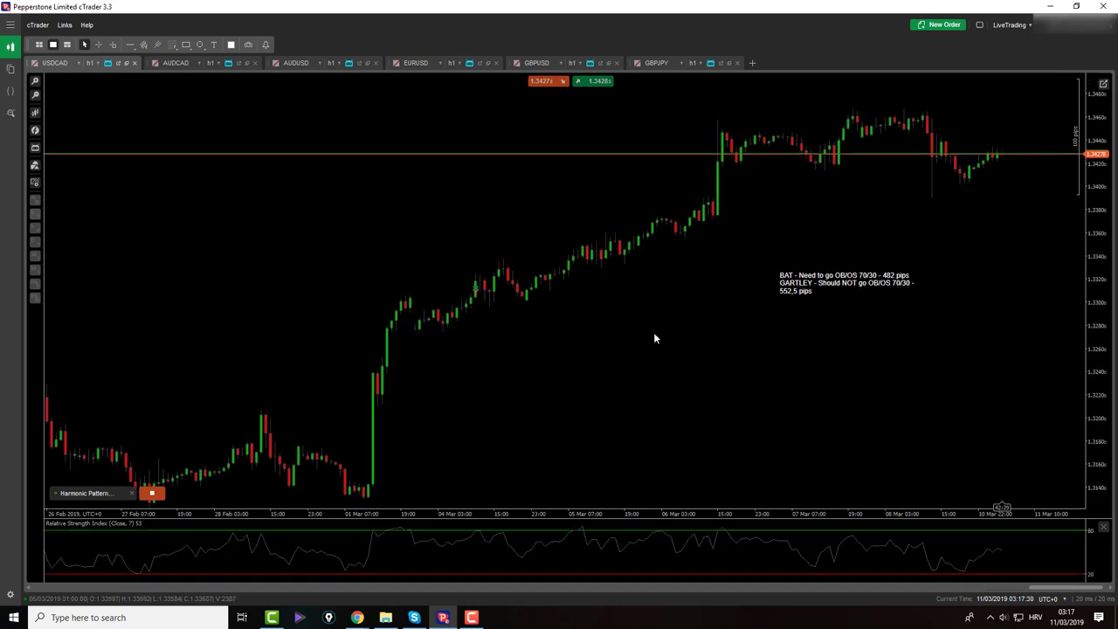
scroll(653, 333, up, 3)
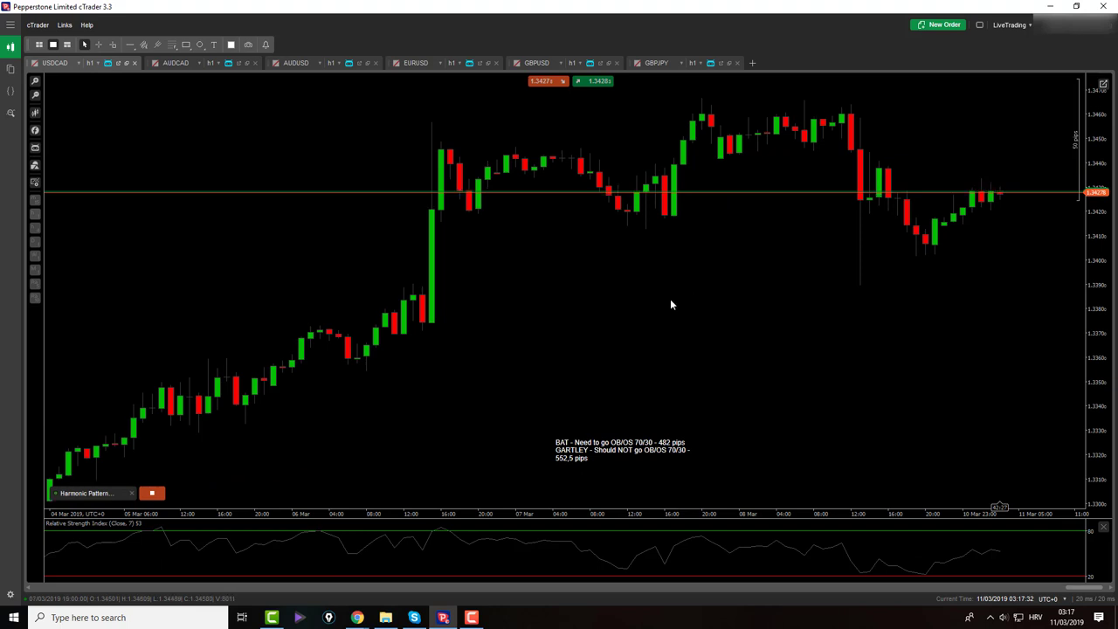
click(801, 133)
click(860, 319)
click(867, 180)
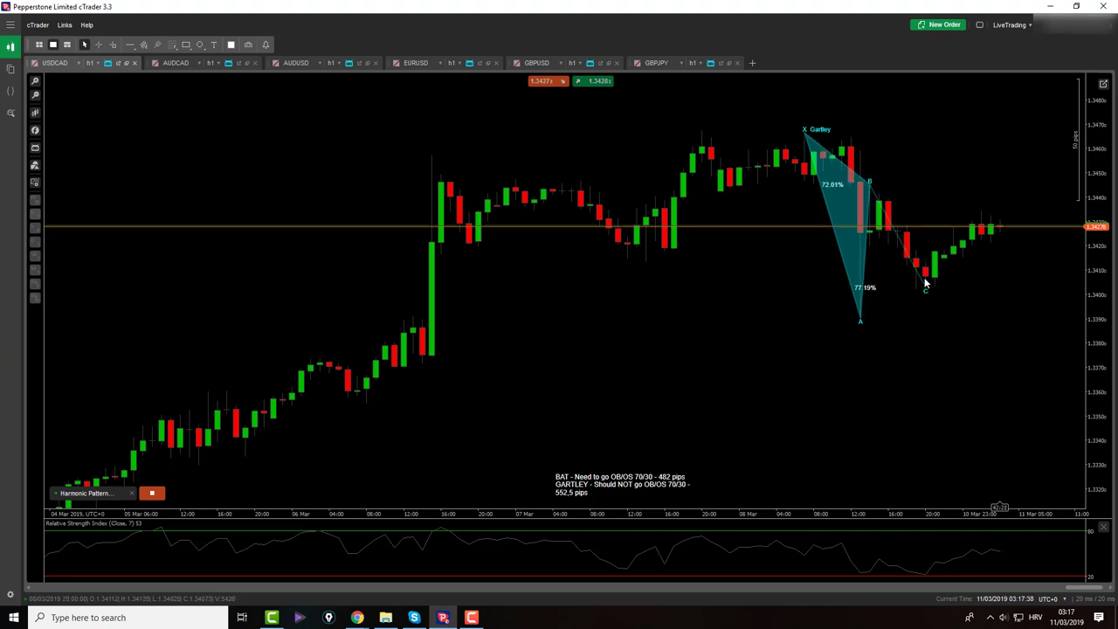
click(914, 306)
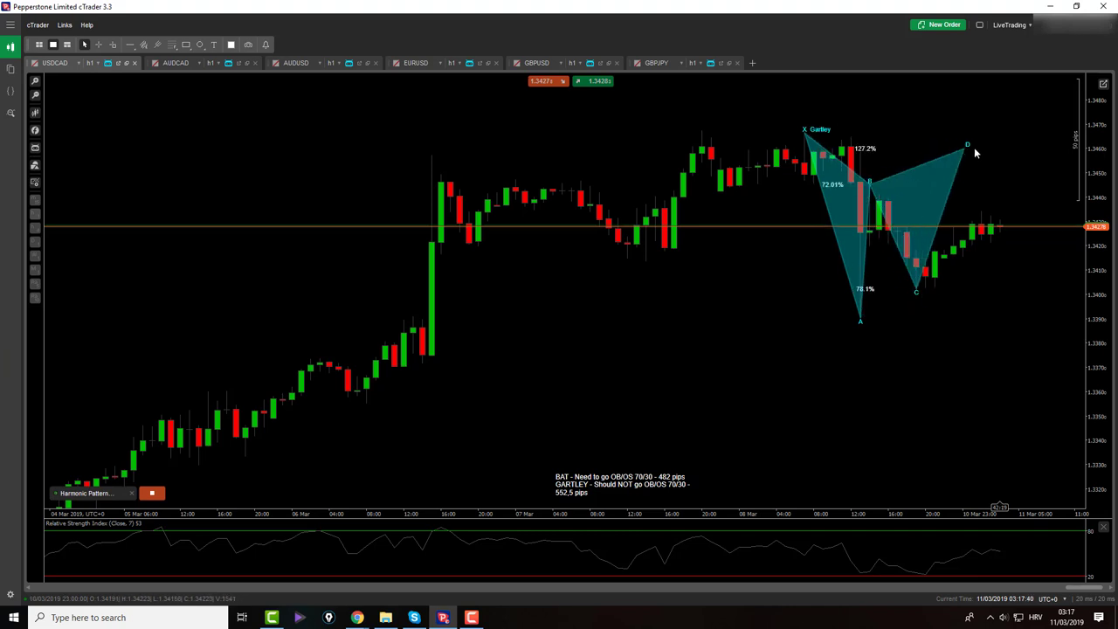
click(1005, 147)
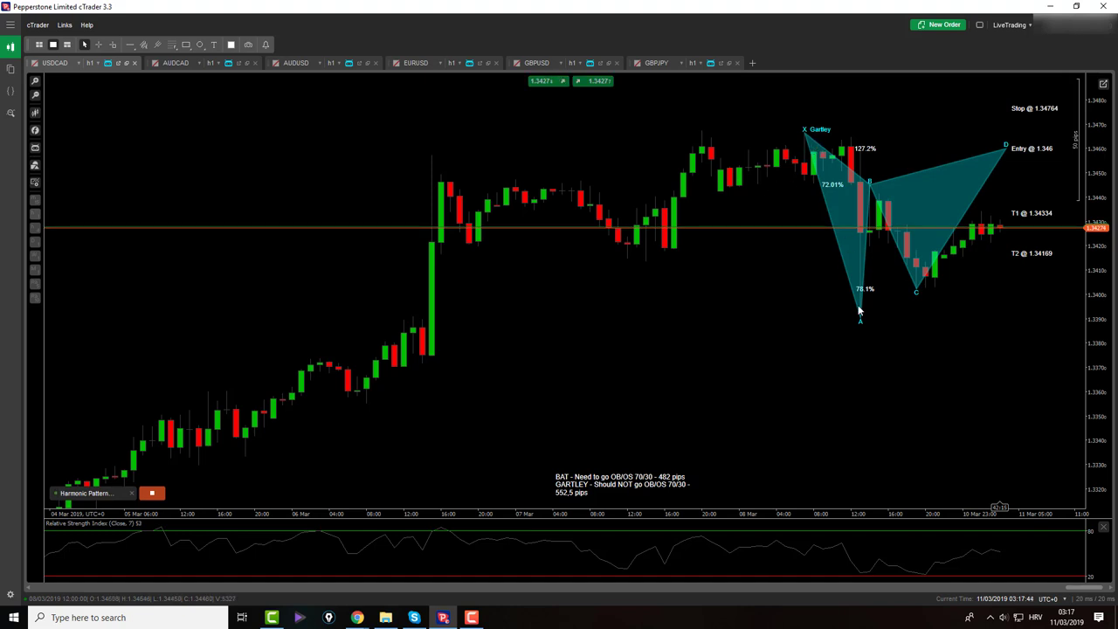
middle_click(1013, 184)
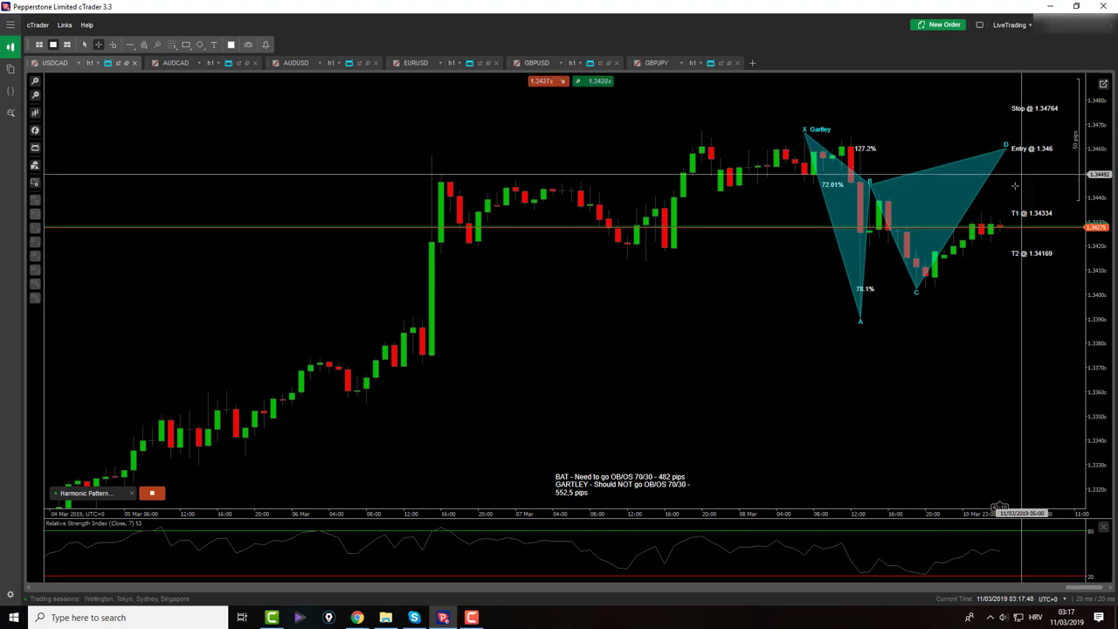
Discard a stray bid alert and create a USDCAD alert for Ask ≥ 1.34463
right_click(1024, 164)
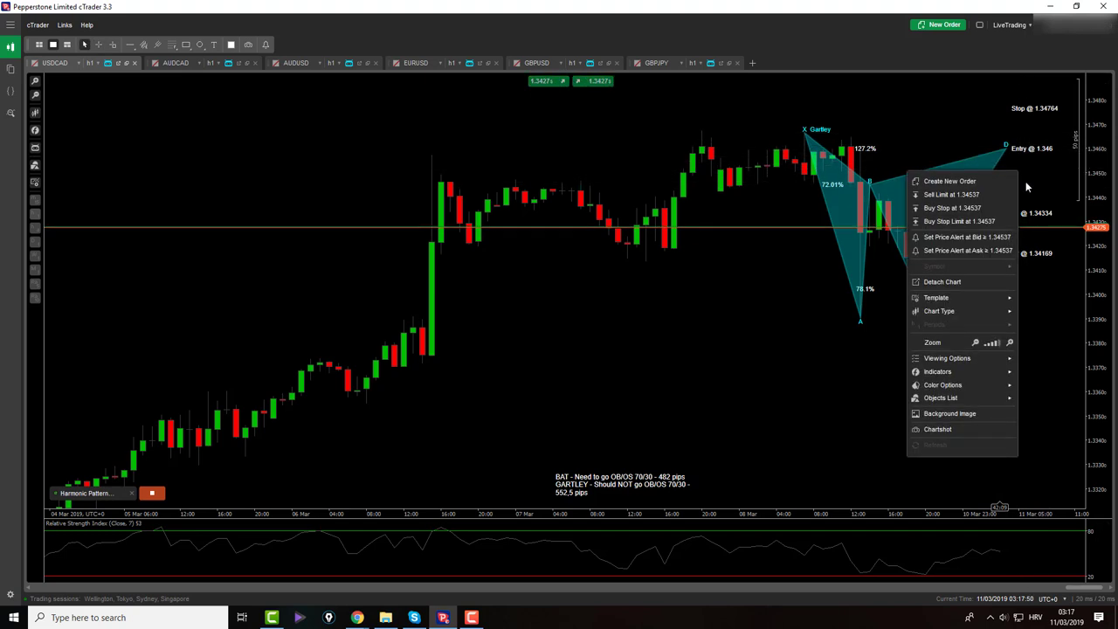
click(961, 236)
click(642, 399)
right_click(1031, 183)
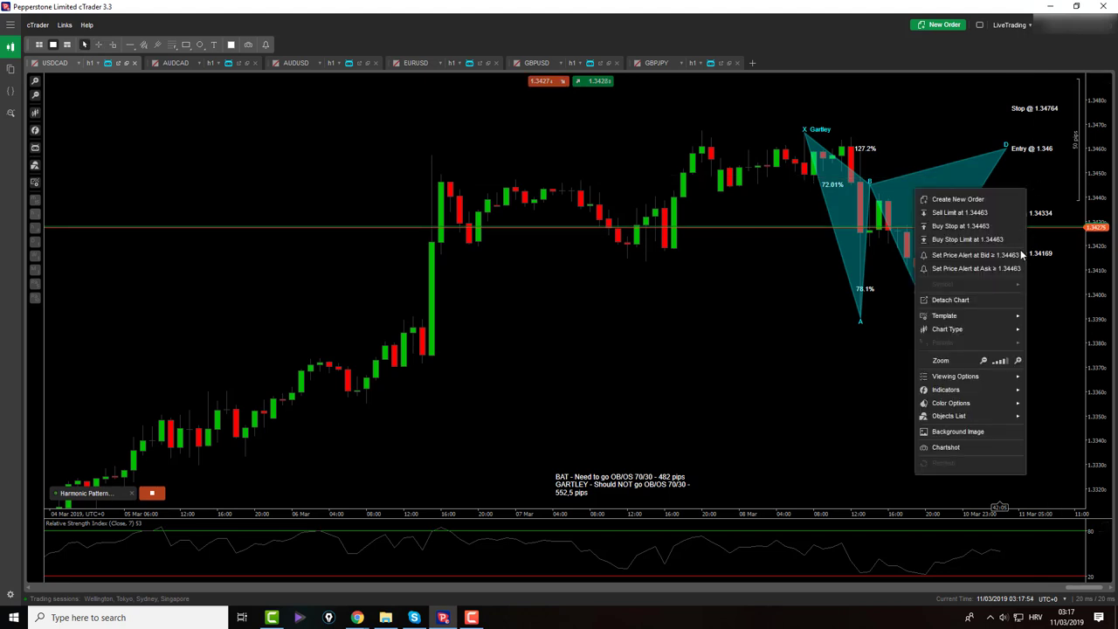
click(1004, 268)
click(543, 401)
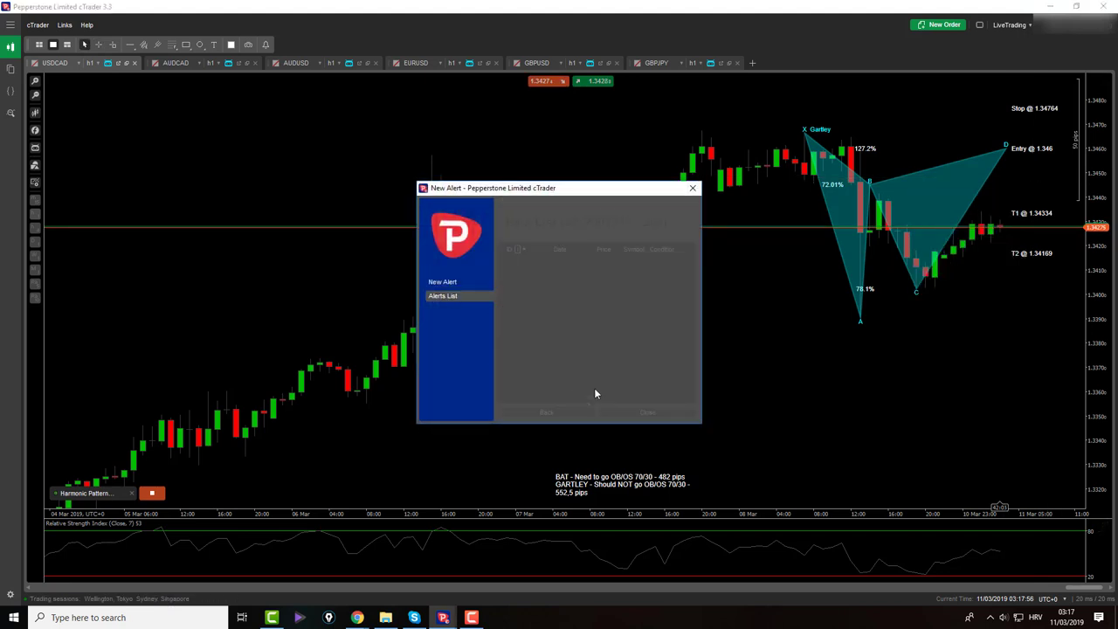
click(691, 188)
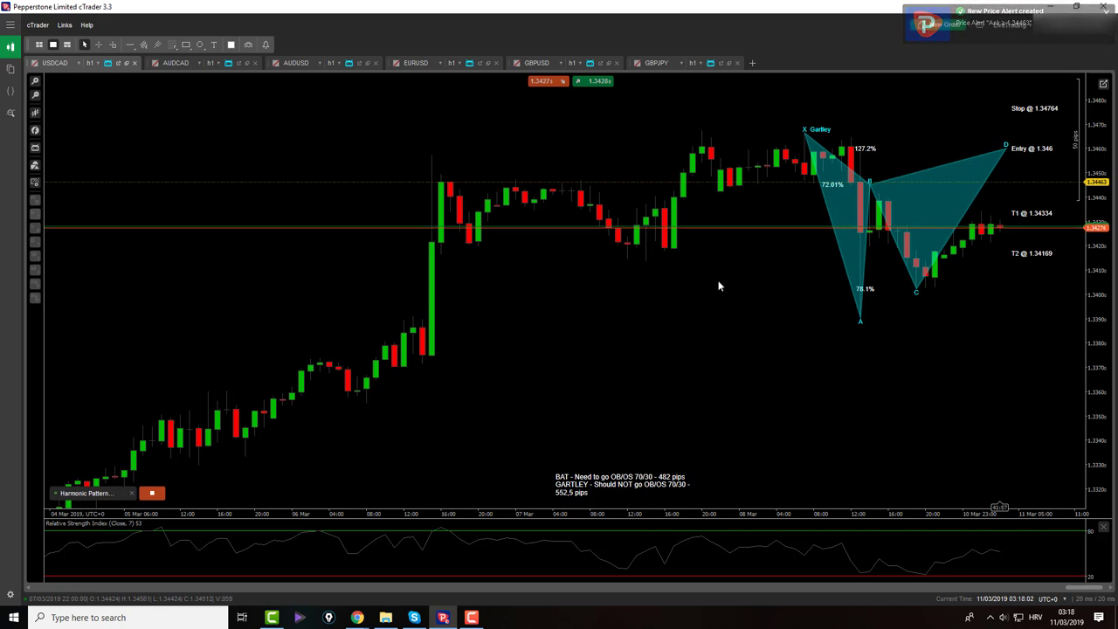
scroll(713, 285, down, 3)
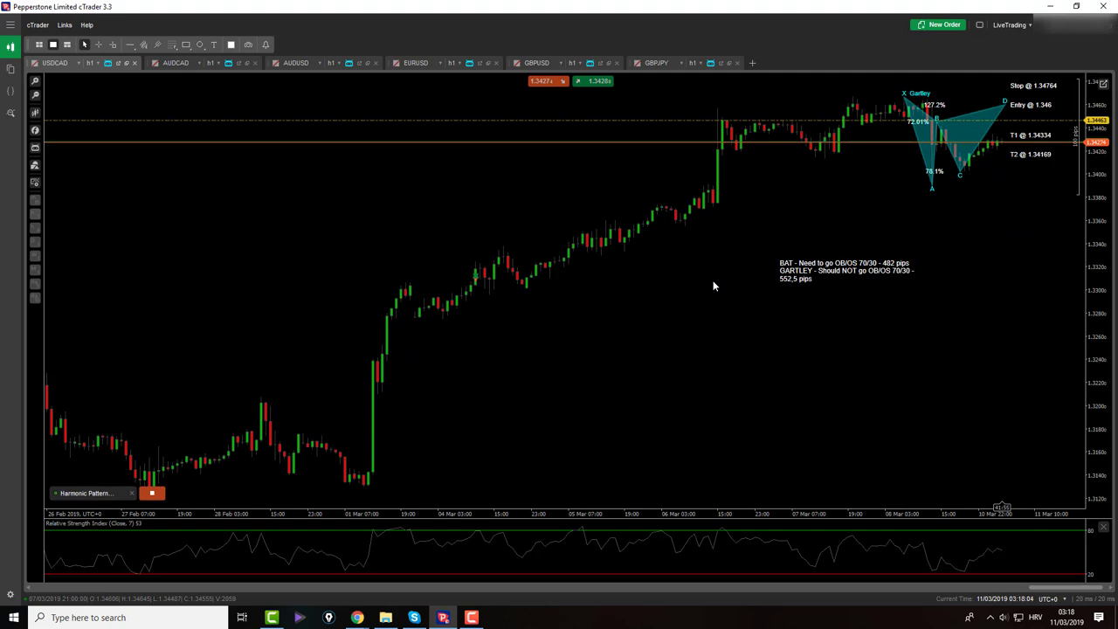
scroll(712, 285, up, 3)
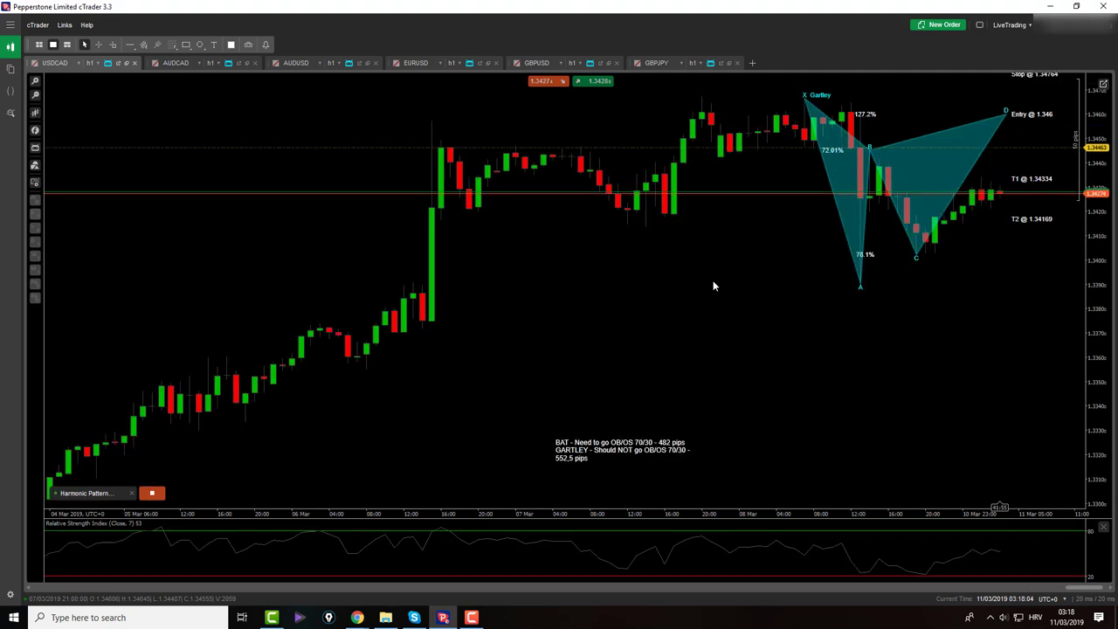
On AUDCAD, draw a trial Gartley from the 06 Mar low, then delete it
click(183, 63)
scroll(902, 356, up, 3)
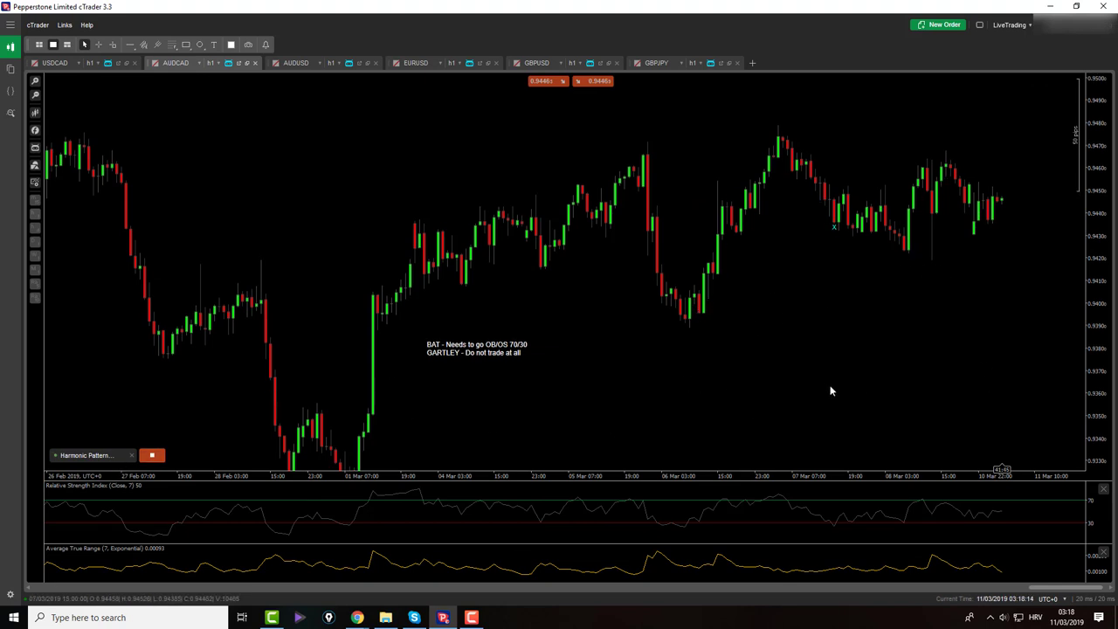
click(687, 462)
click(777, 117)
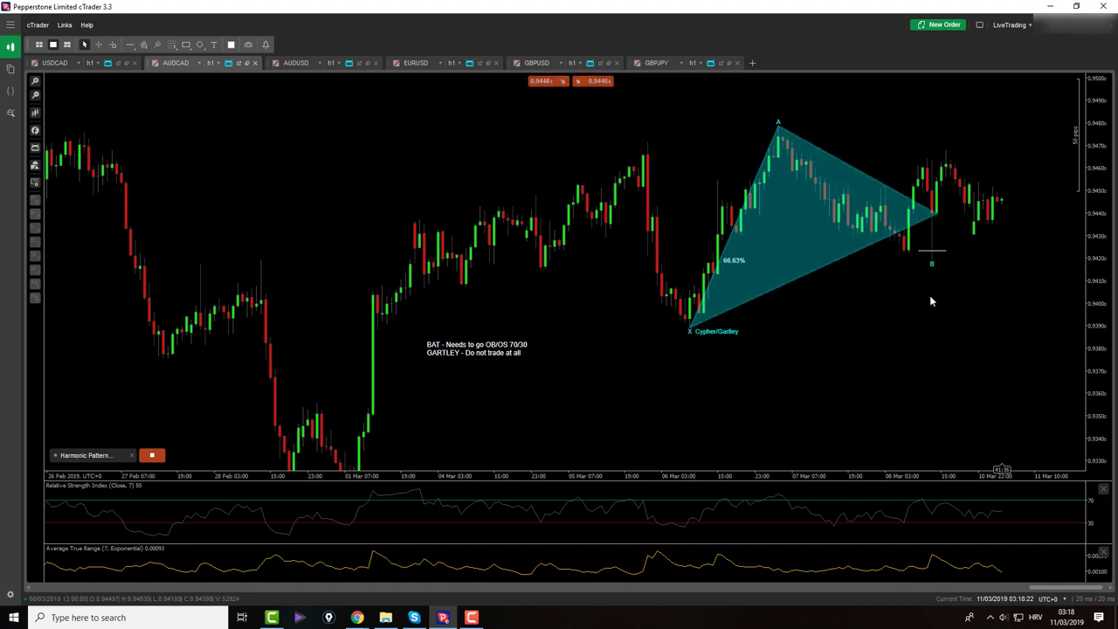
click(929, 295)
click(946, 151)
click(1035, 334)
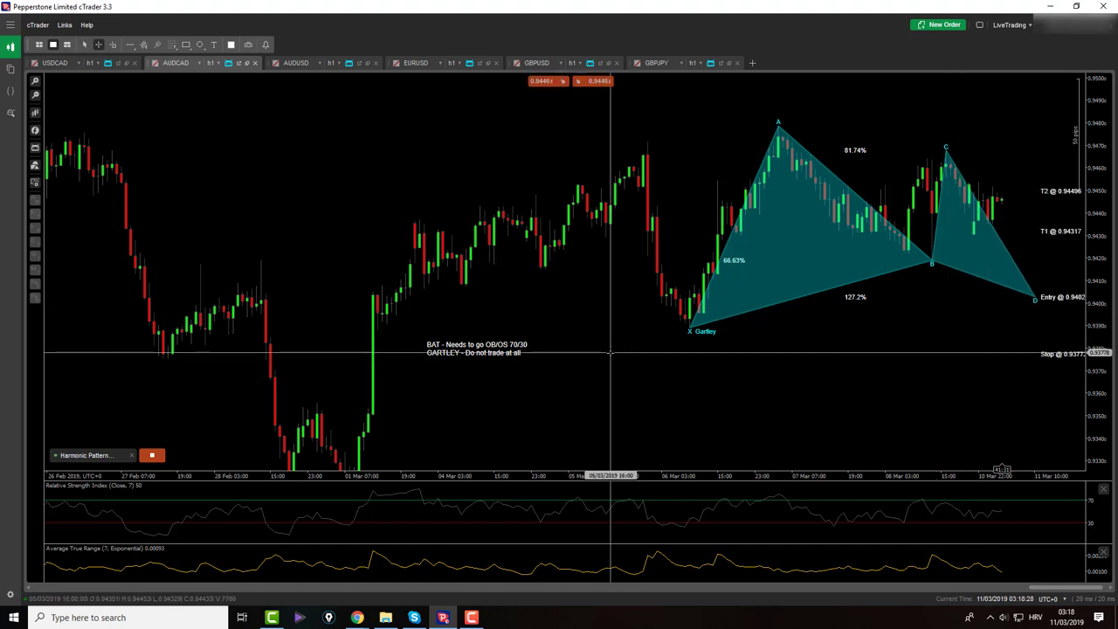
key(Delete)
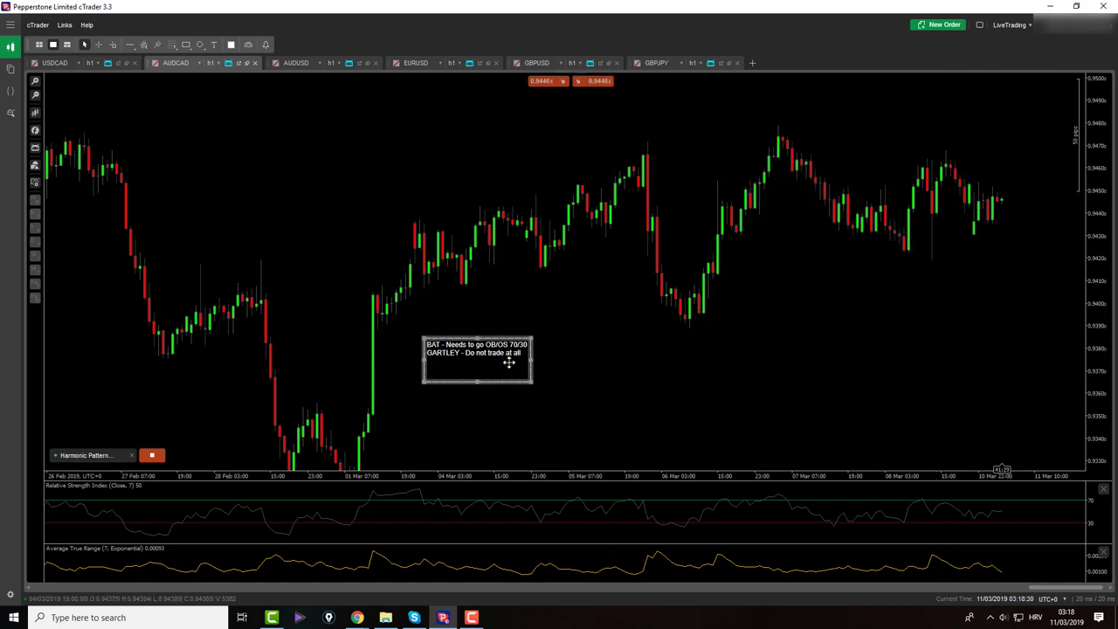
click(945, 143)
click(974, 230)
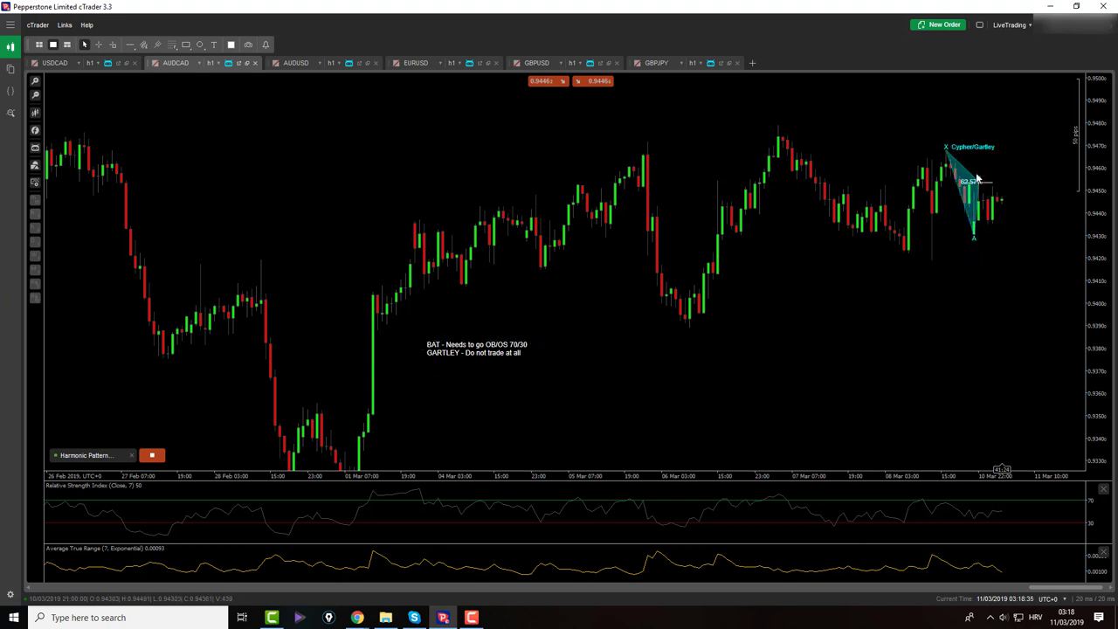
click(979, 180)
click(989, 234)
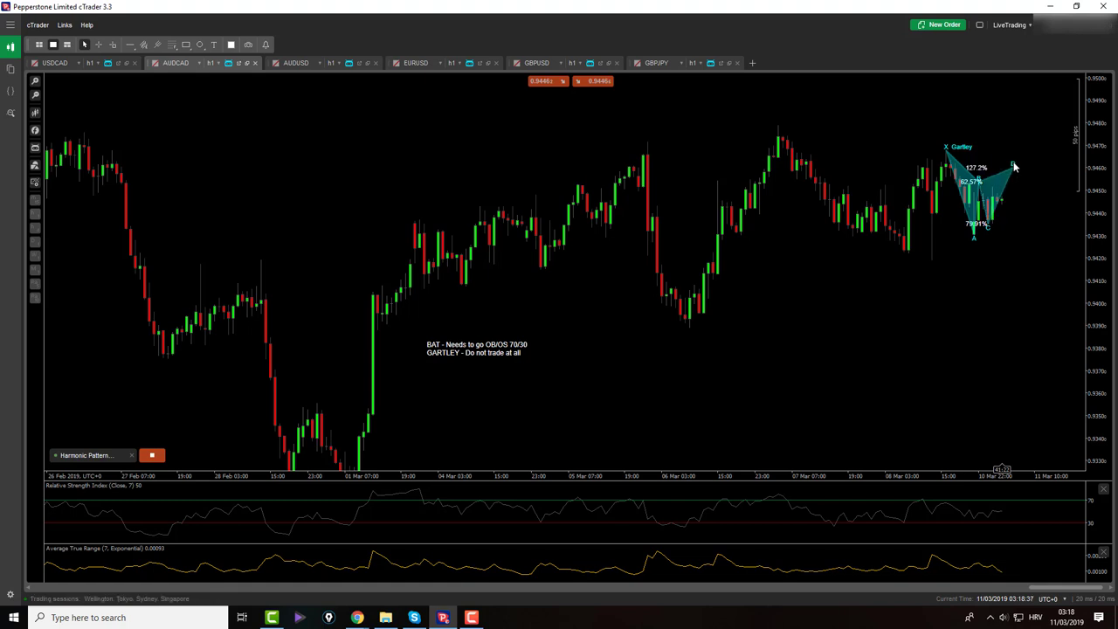
click(1012, 165)
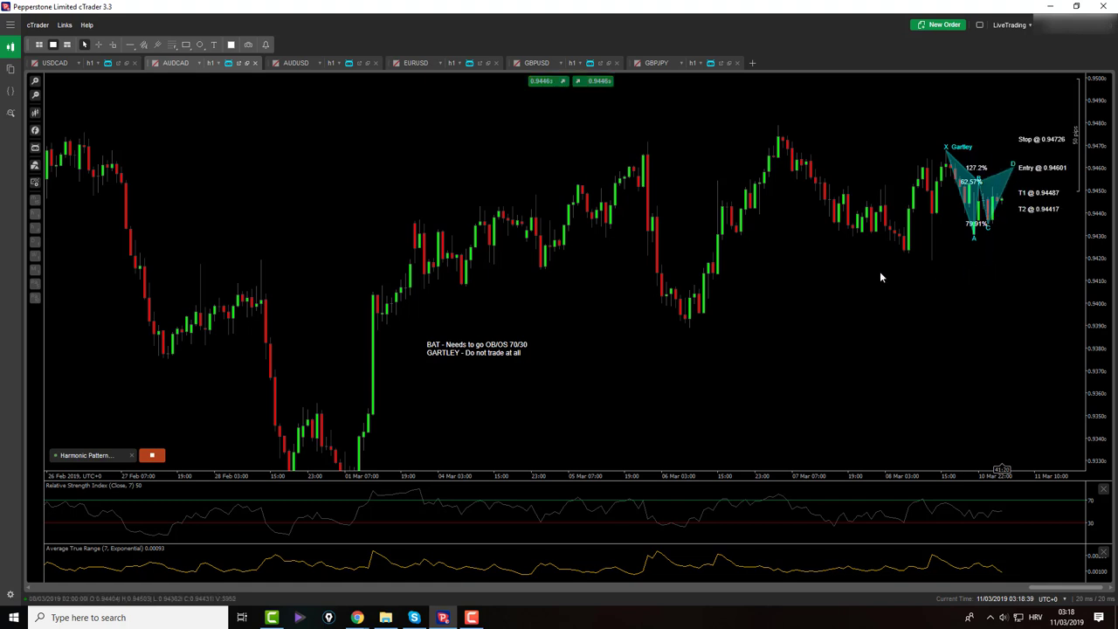
click(690, 325)
click(778, 133)
click(931, 262)
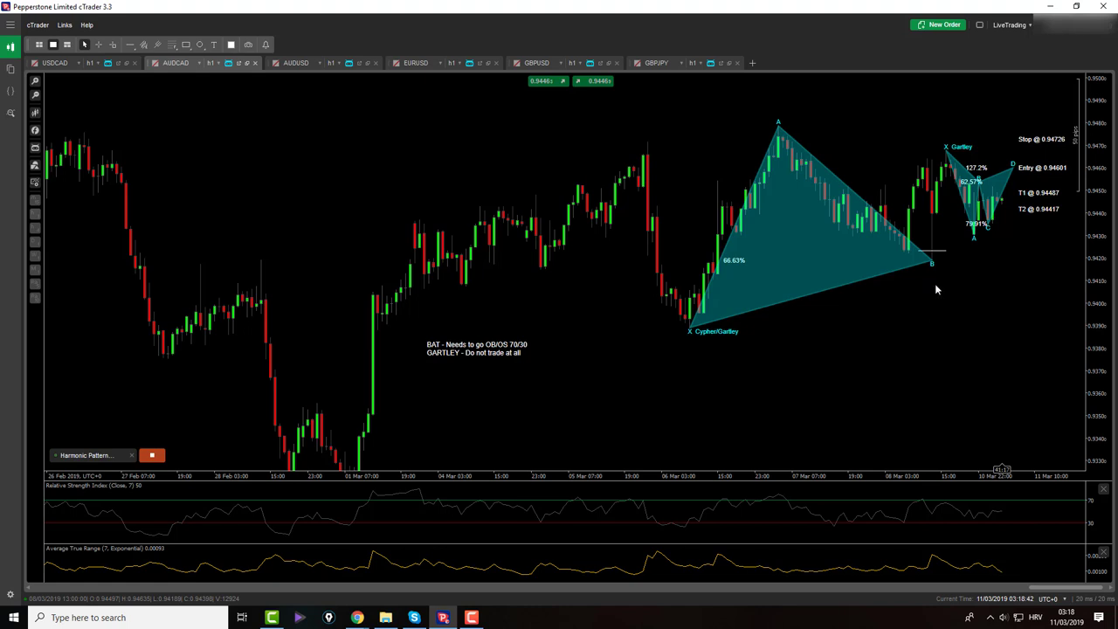
click(946, 145)
click(1014, 299)
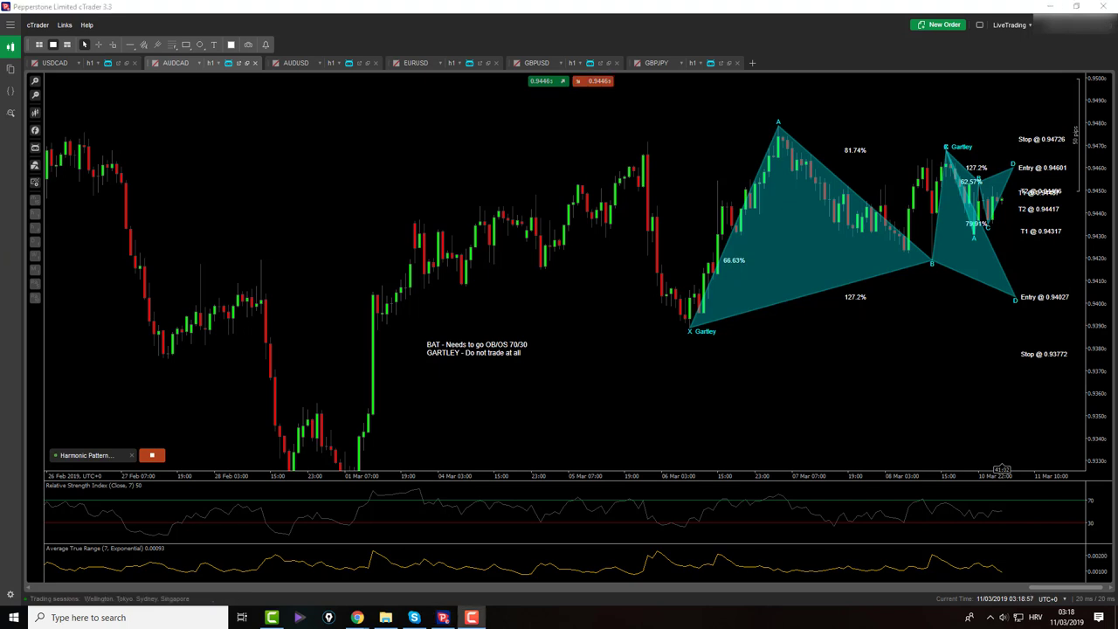
drag(930, 397, 916, 351)
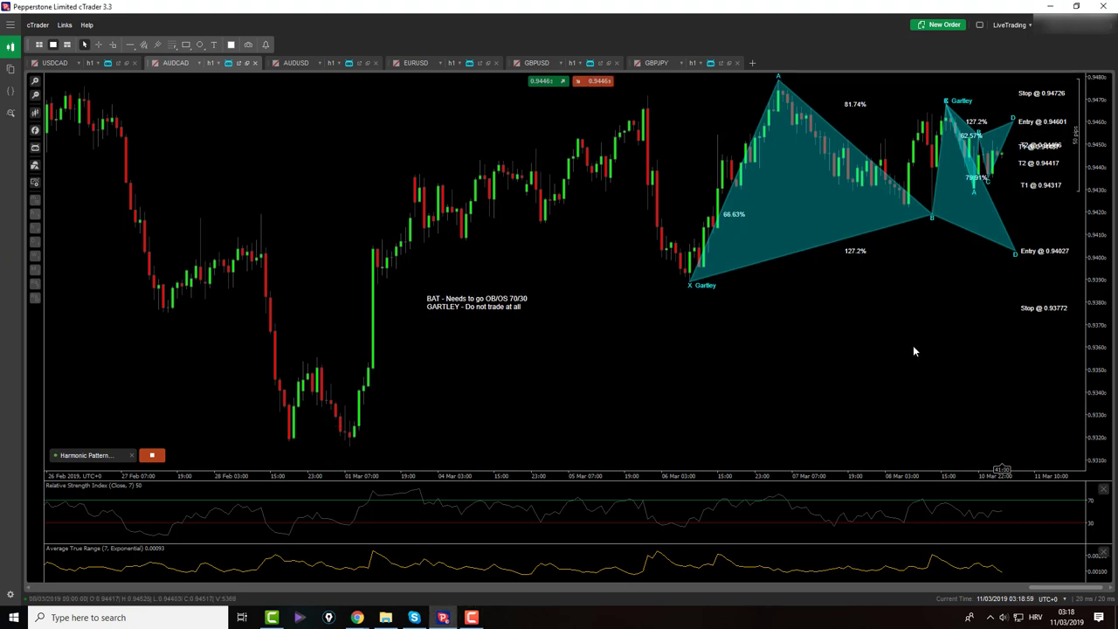
scroll(914, 351, down, 2)
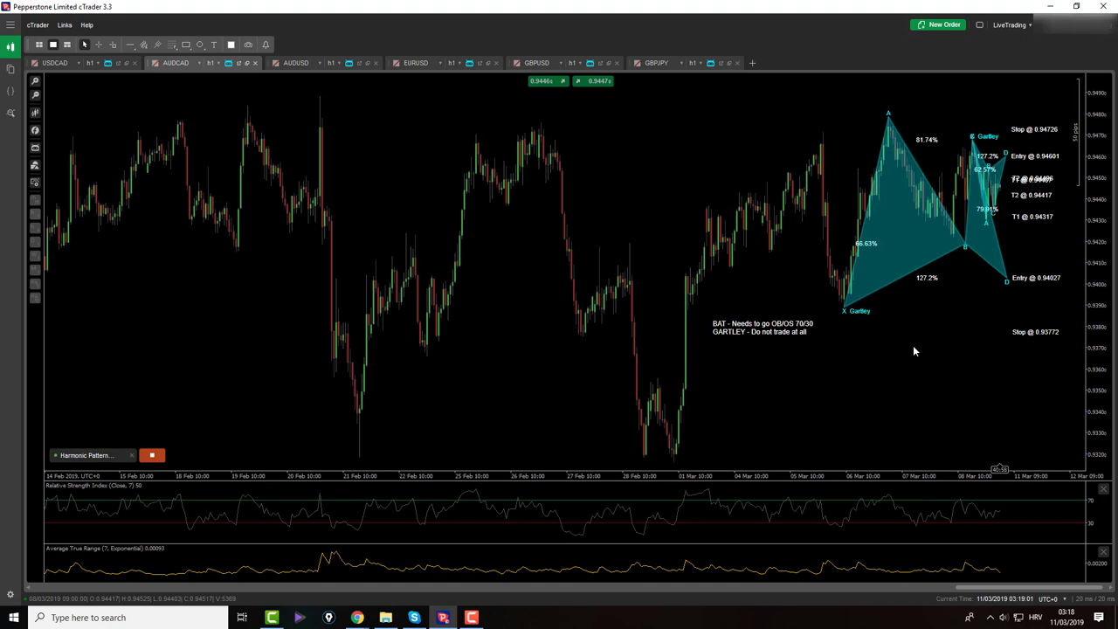
scroll(913, 348, up, 2)
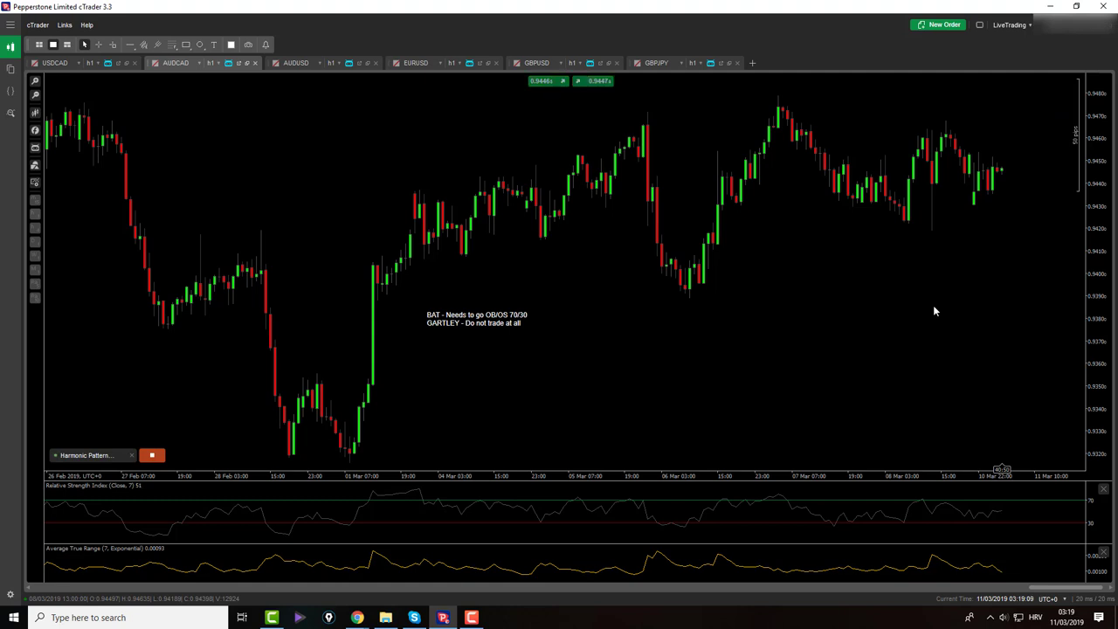
scroll(933, 307, down, 2)
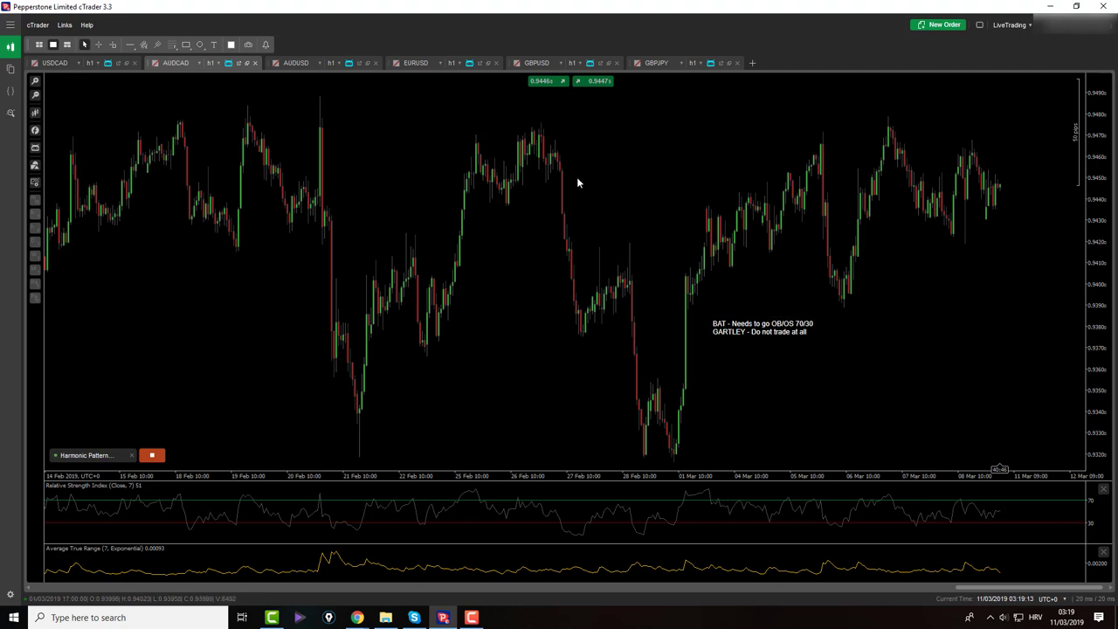
On the AUDUSD chart, draw a Bat pattern through points A, B, C and D
click(293, 64)
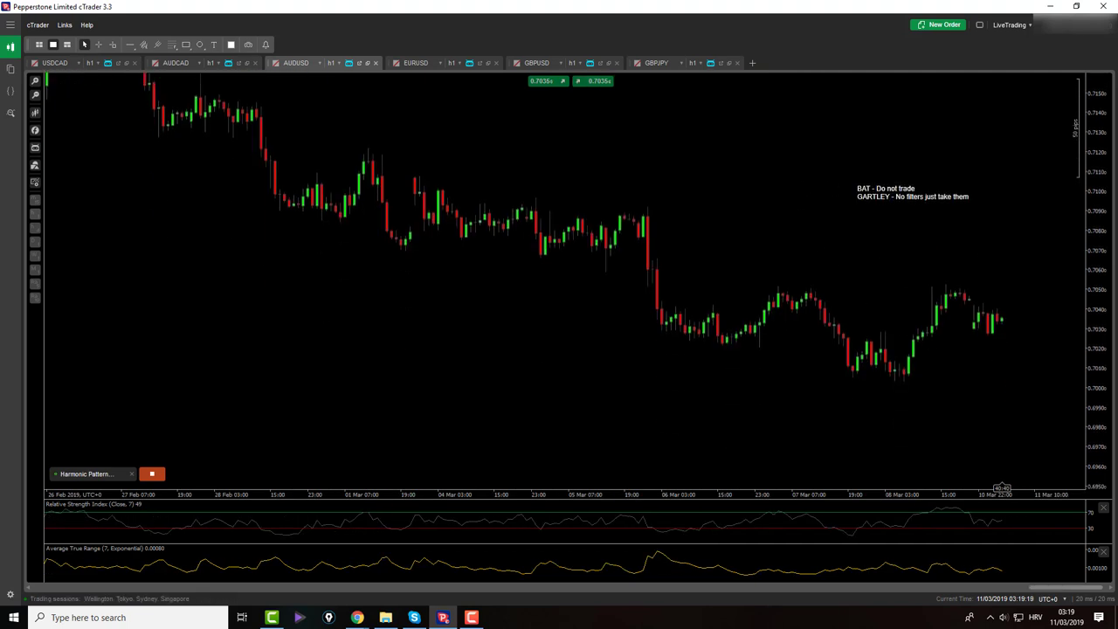
click(943, 278)
click(986, 352)
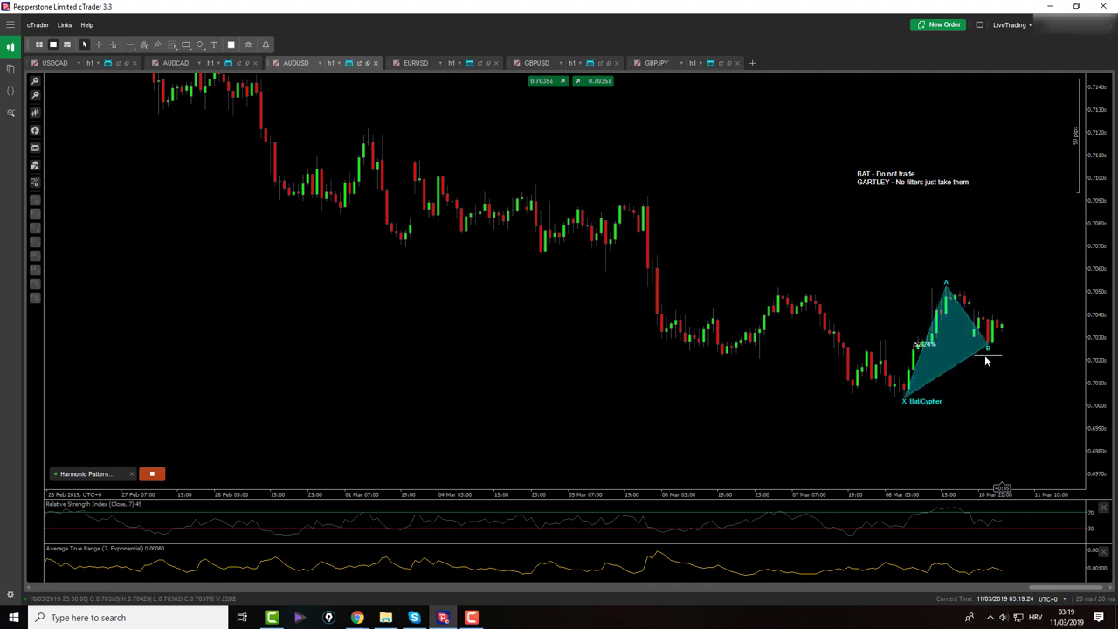
click(992, 293)
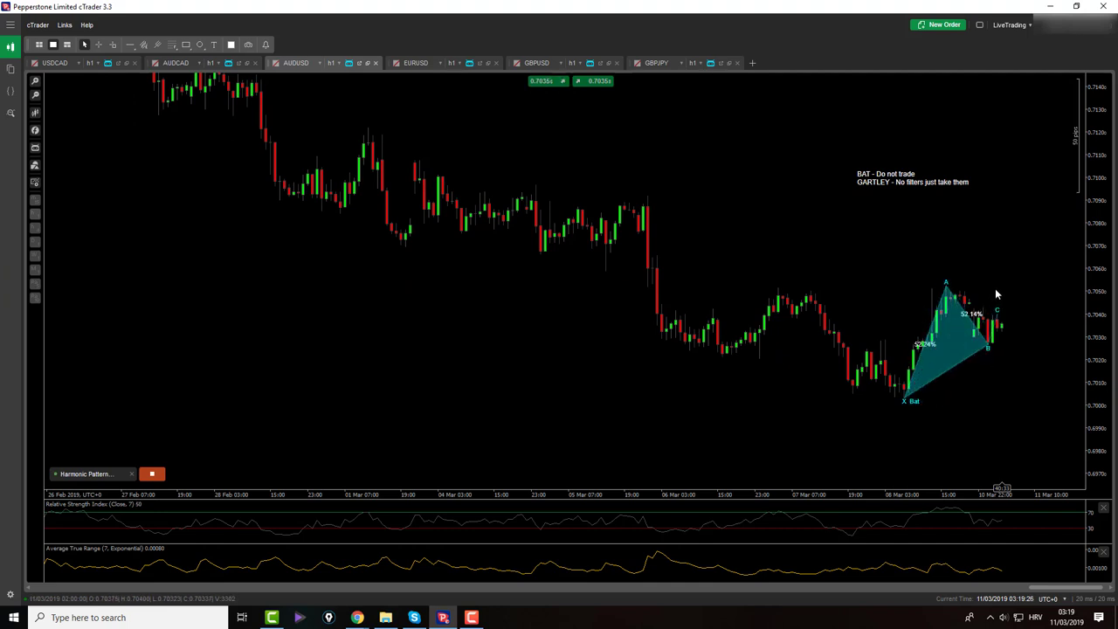
click(1041, 390)
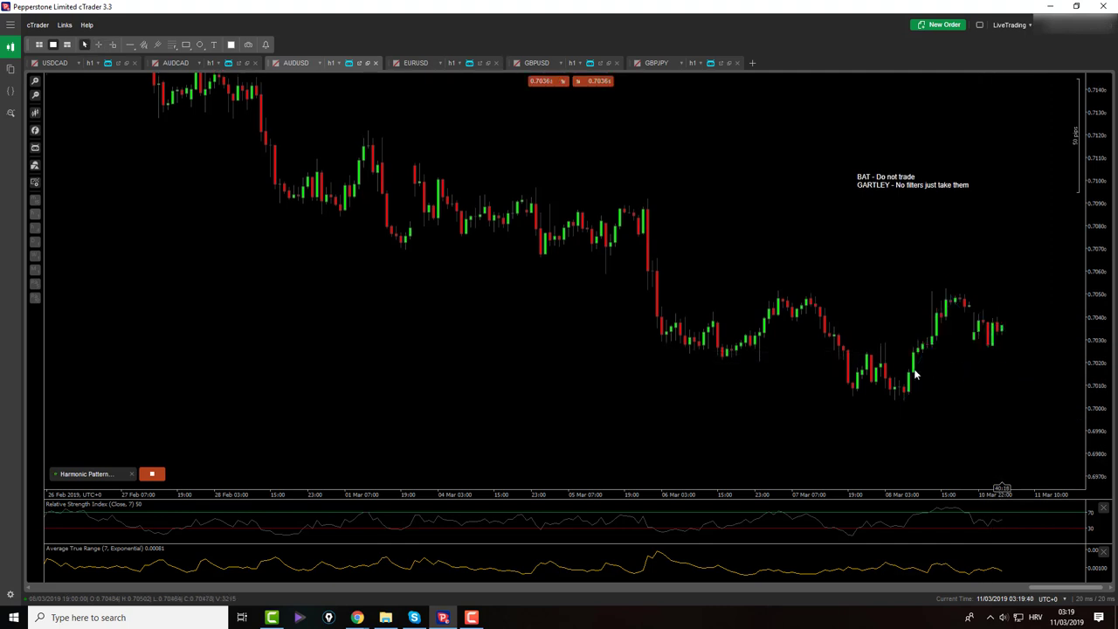
Check the BAT and GARTLEY trading note, then bring up the EURUSD chart
click(908, 183)
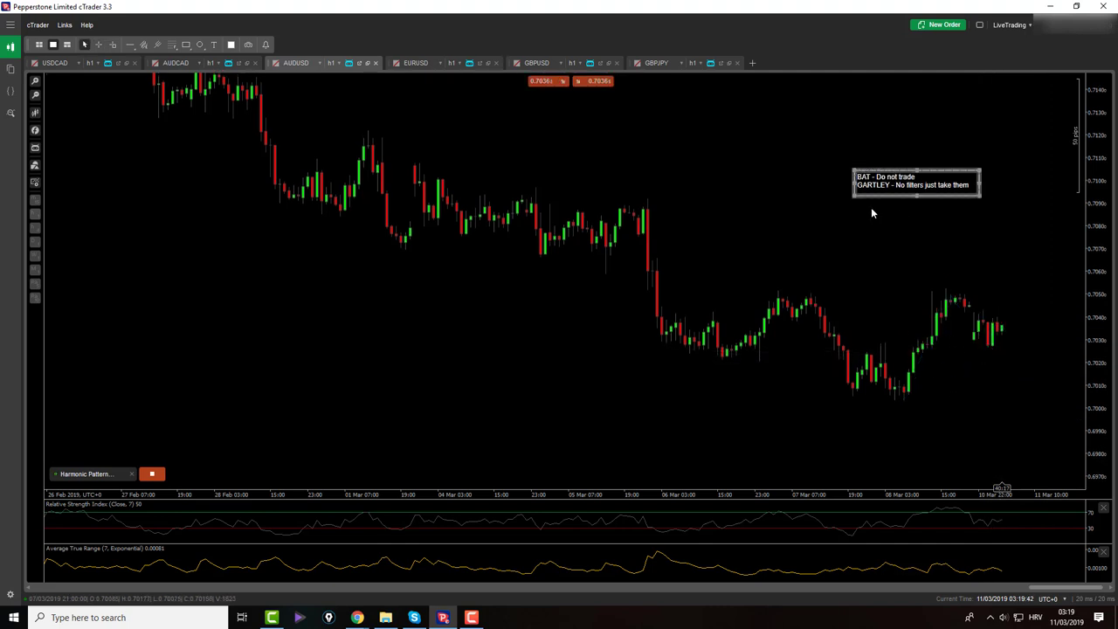
click(877, 224)
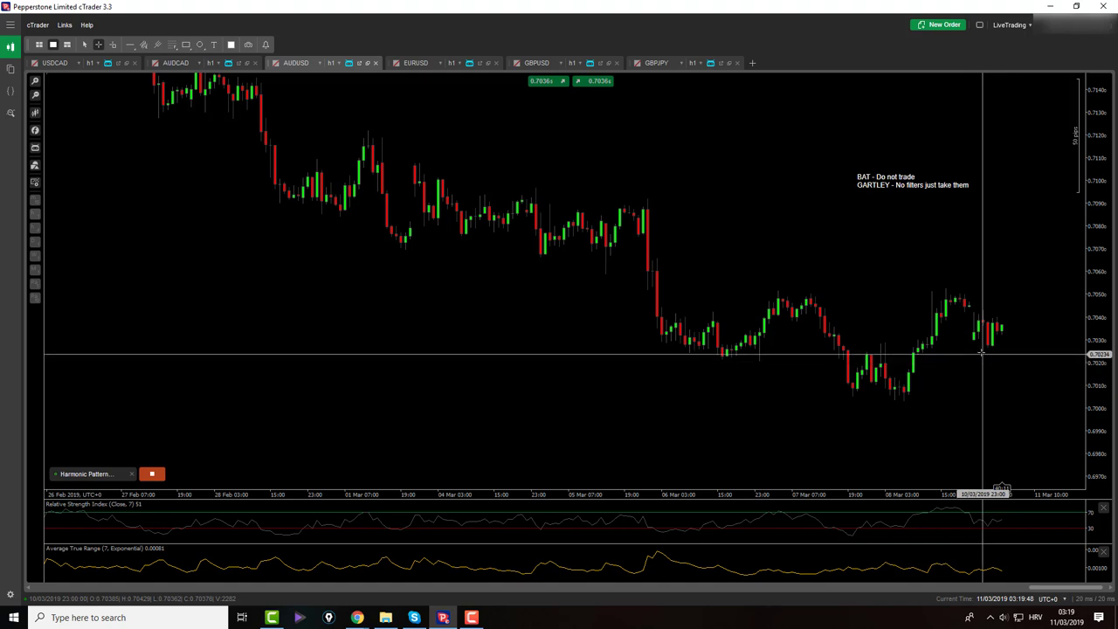
click(417, 63)
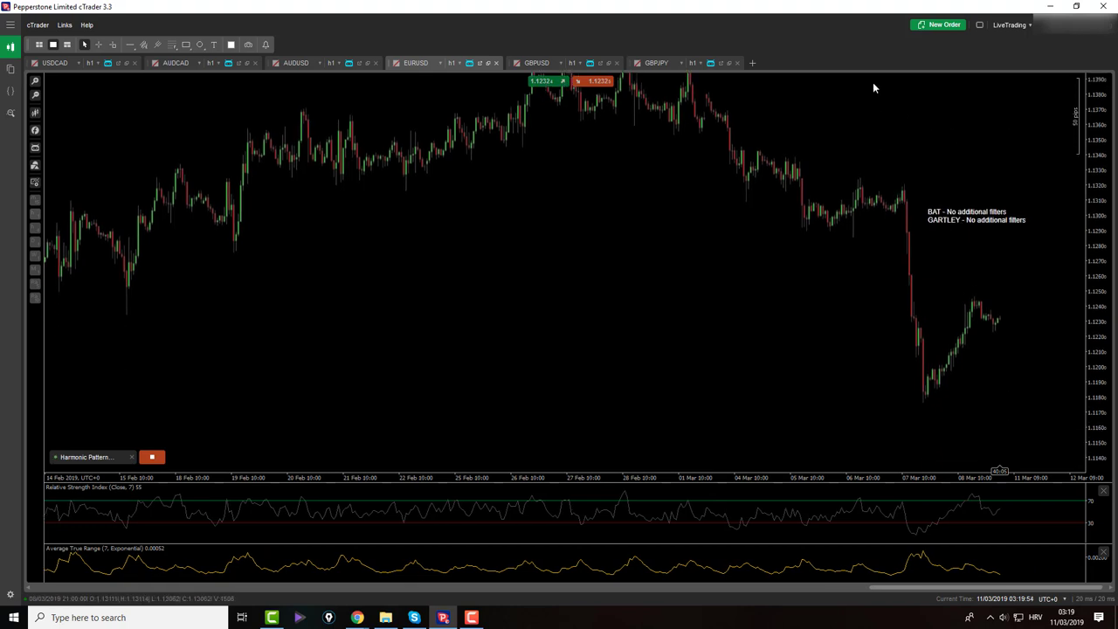
Enlarge the recent EURUSD candles and draw a Cypher through points X, A, B, C, D
scroll(839, 98, up, 4)
drag(998, 440, 998, 312)
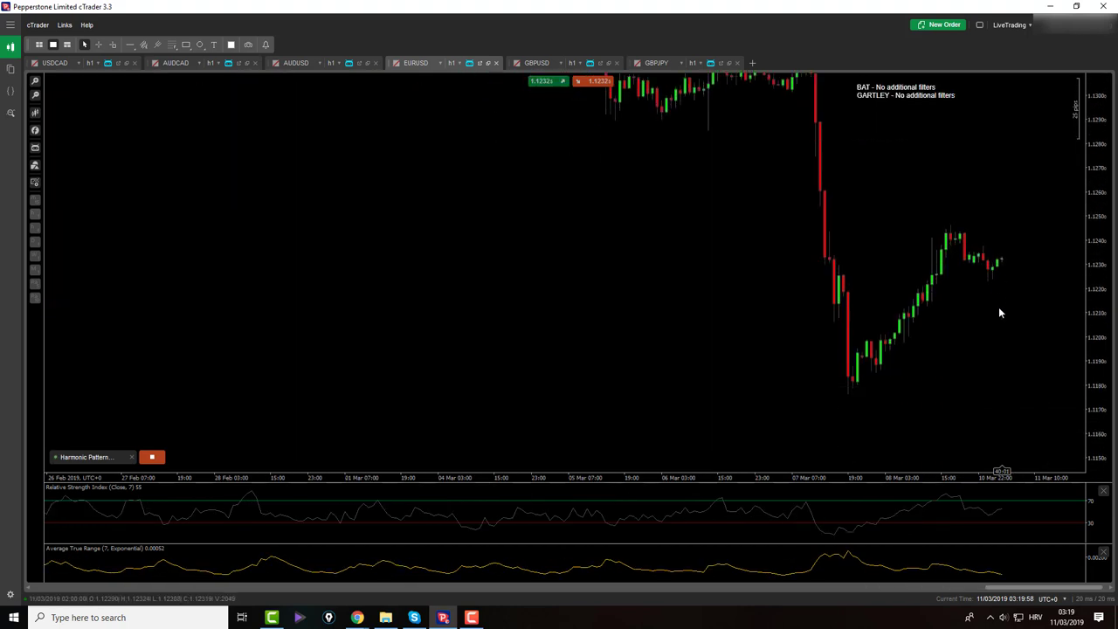
scroll(999, 313, up, 4)
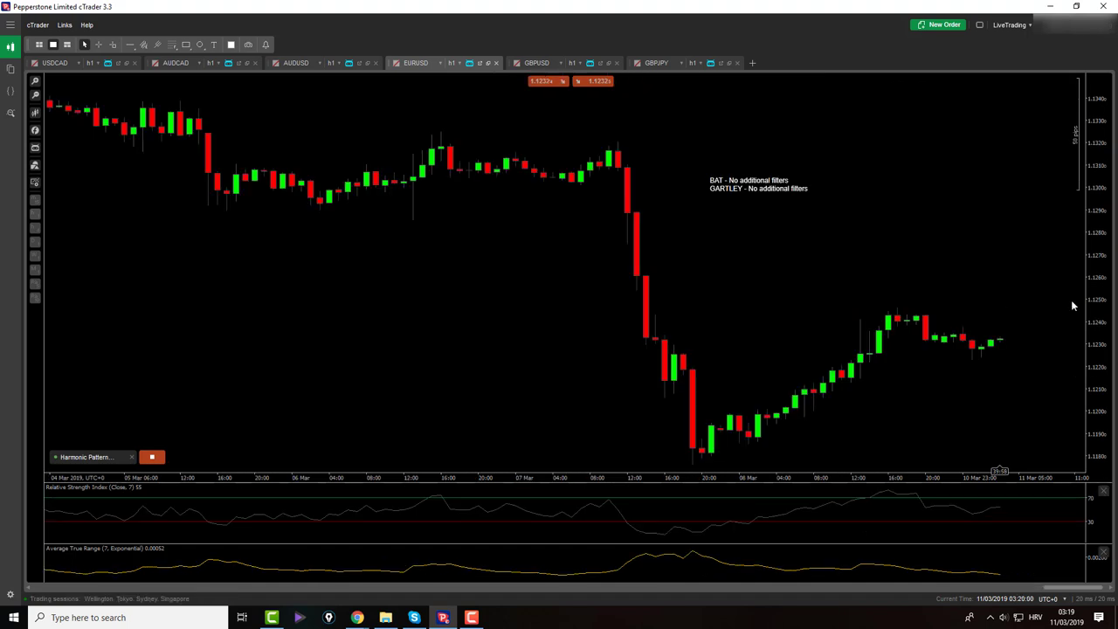
mouse_move(1100, 253)
mouse_down()
mouse_move(1102, 288)
mouse_move(1098, 253)
mouse_up()
drag(1094, 332, 1109, 115)
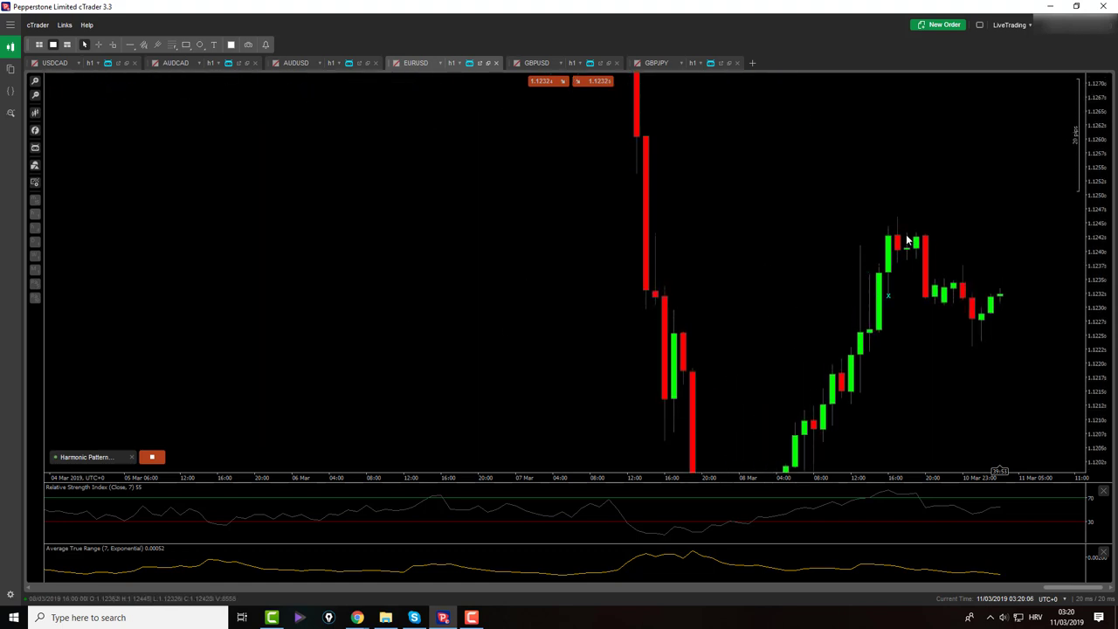
click(894, 210)
click(940, 316)
click(963, 253)
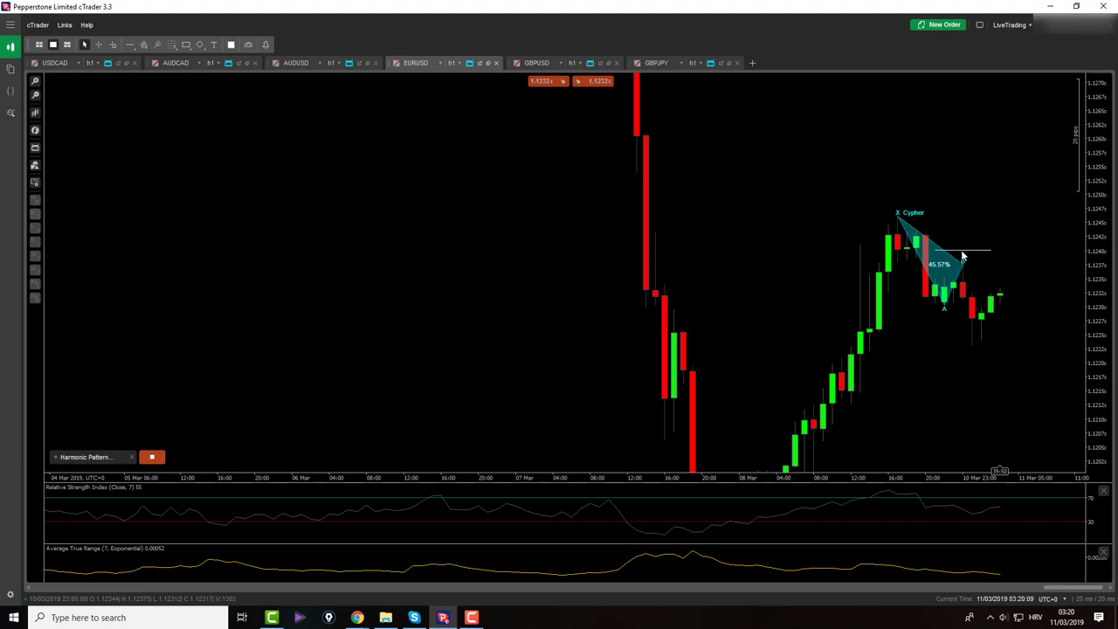
click(971, 353)
click(1025, 243)
Set the Cypher targets T1 at 1.12342 and T2 at 1.12299
scroll(976, 212, down, 3)
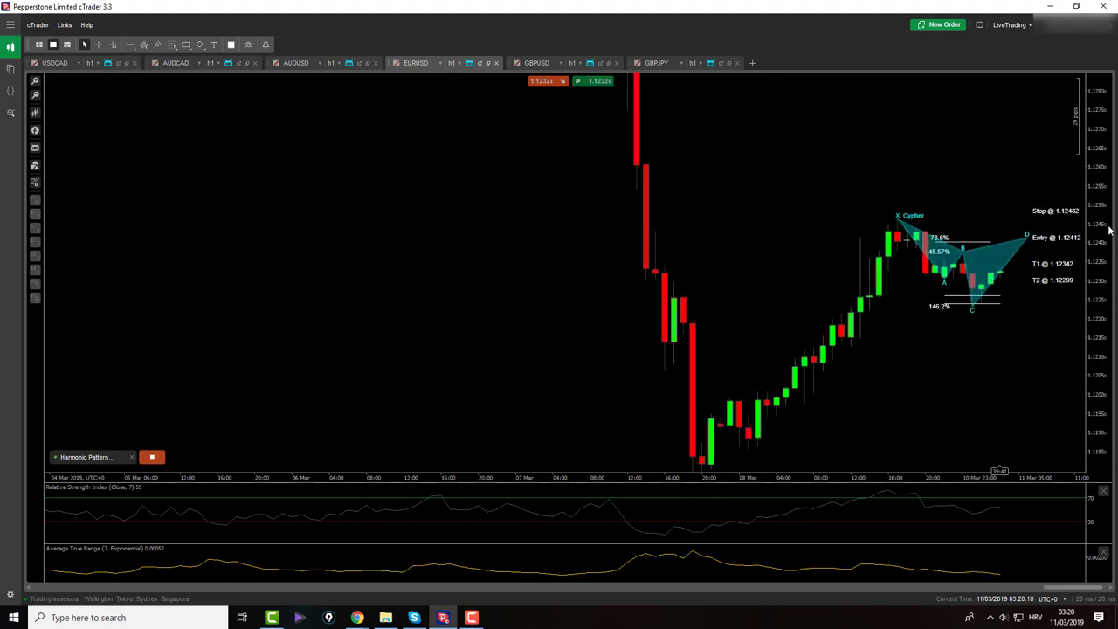
middle_click(1032, 270)
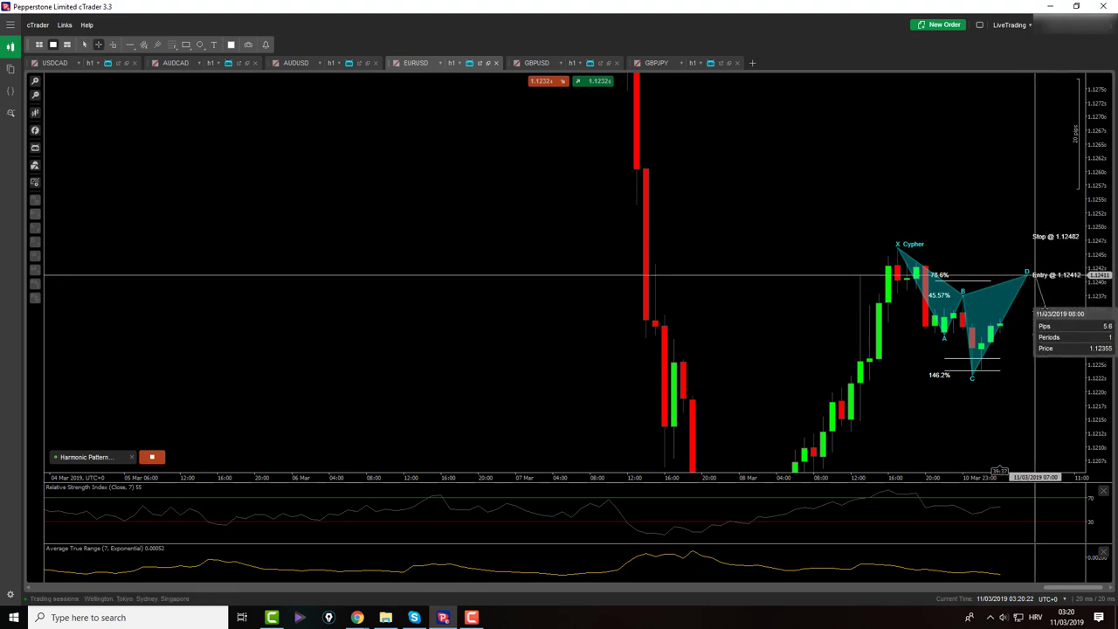
click(1043, 312)
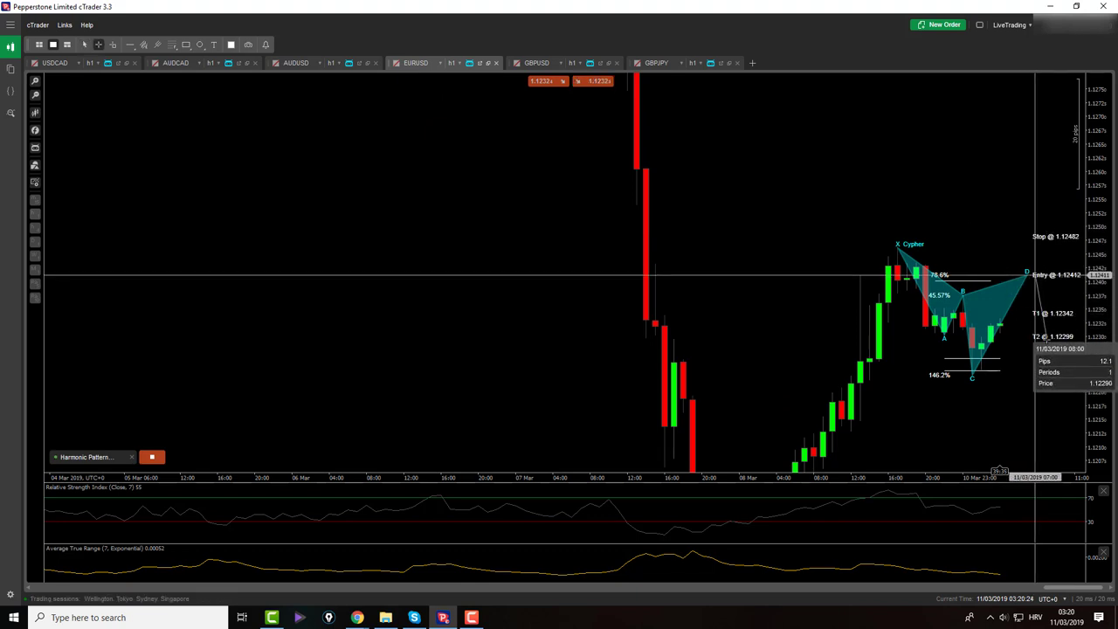
click(1041, 337)
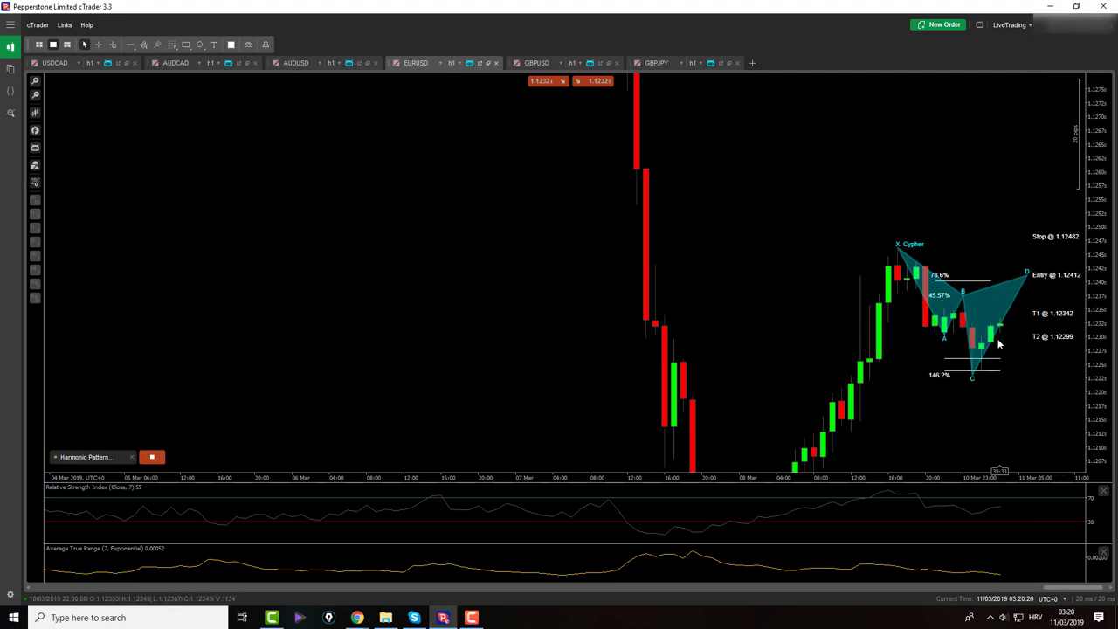
Skip a stray order form, set a EURUSD Ask ≥ 1.12369 alert, then go to GBPUSD
right_click(1041, 301)
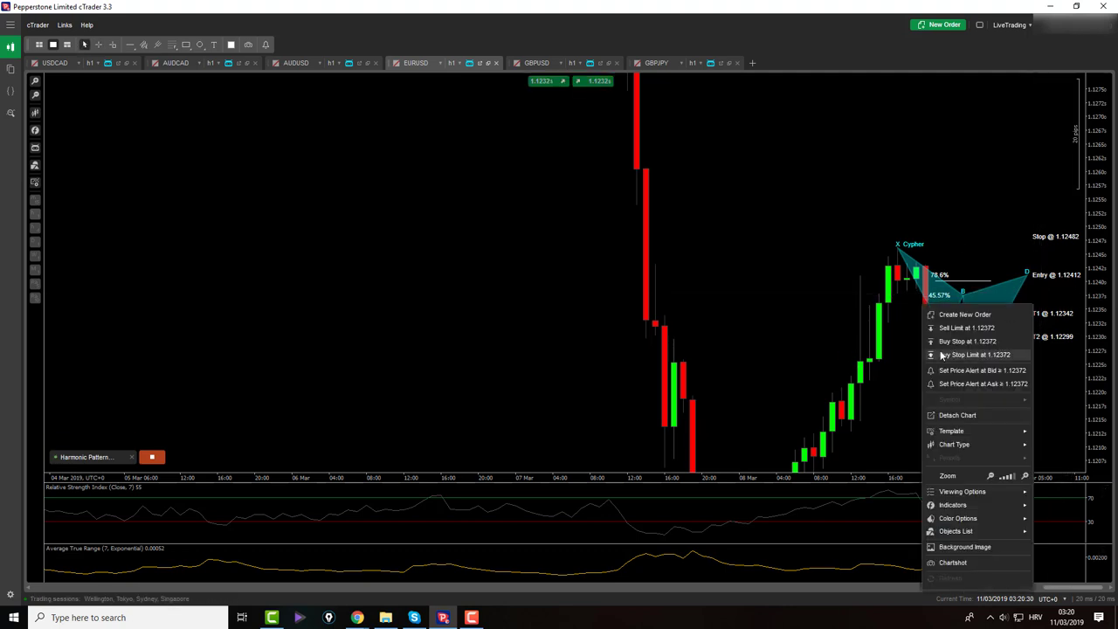
click(969, 354)
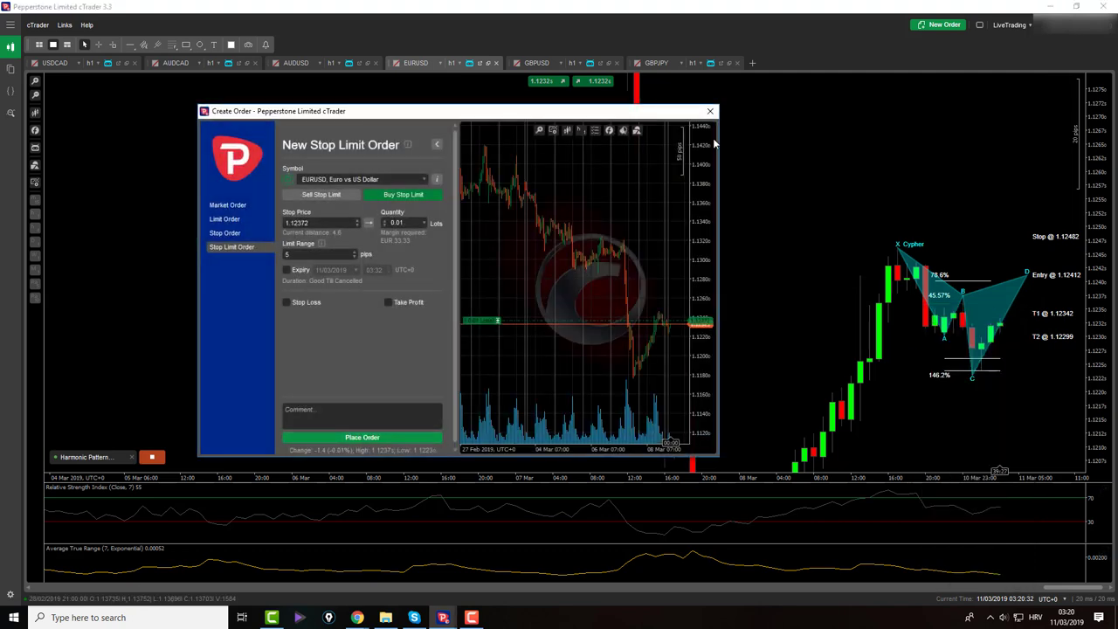
click(710, 111)
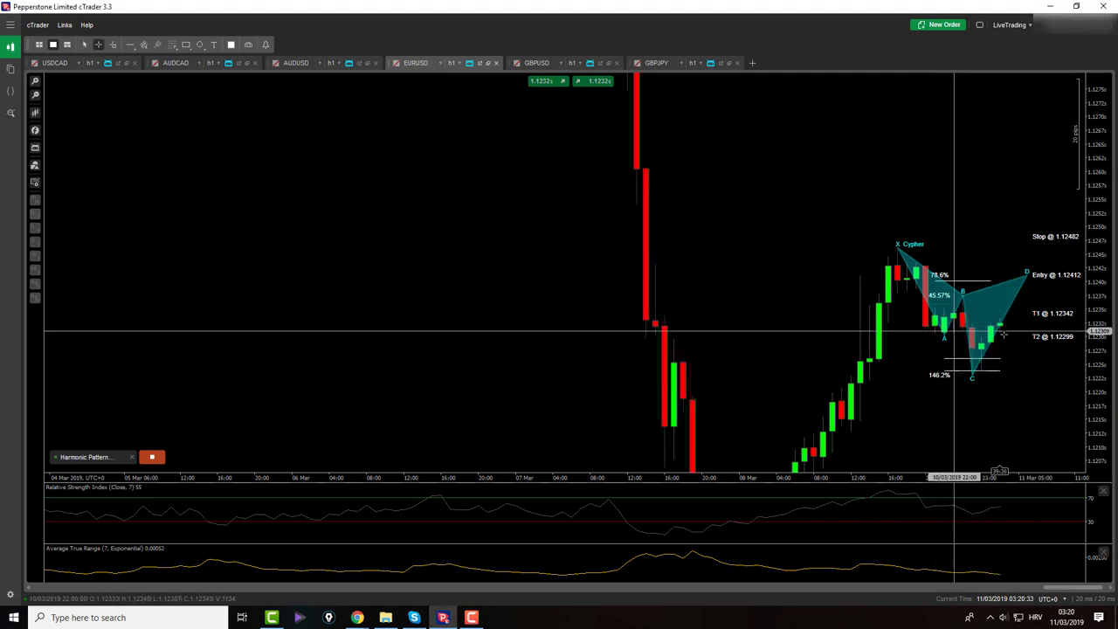
right_click(1028, 302)
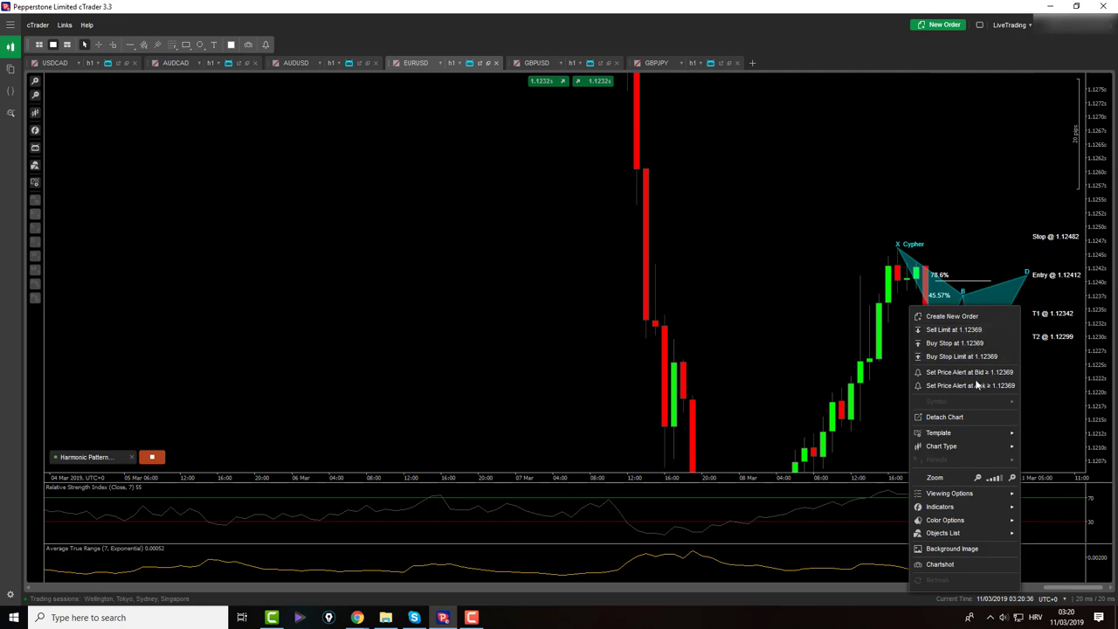
click(977, 385)
click(572, 400)
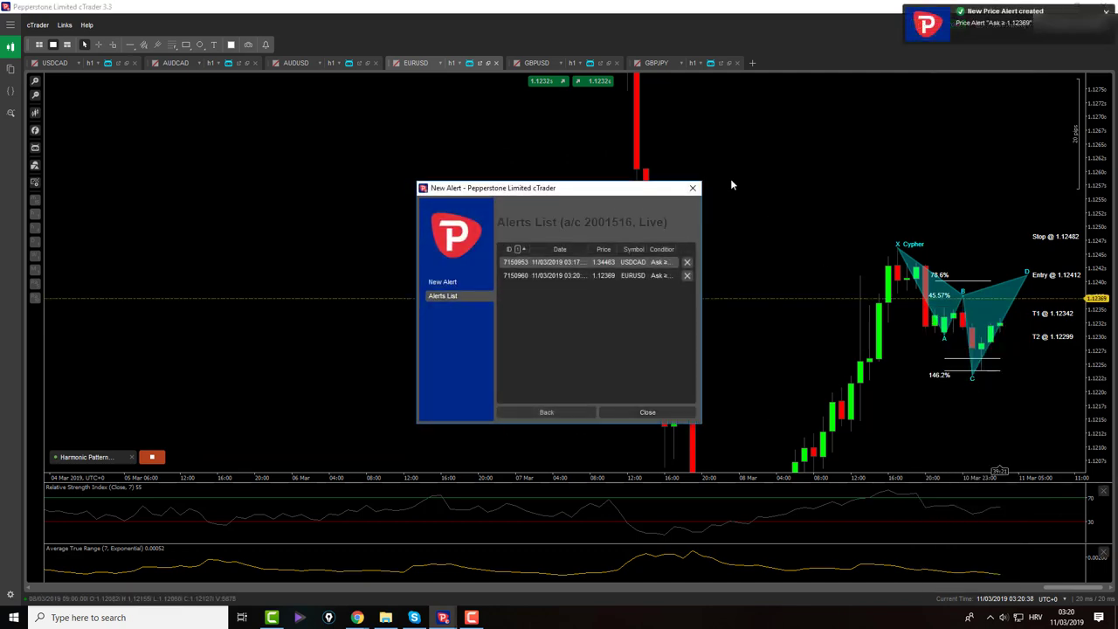
click(692, 188)
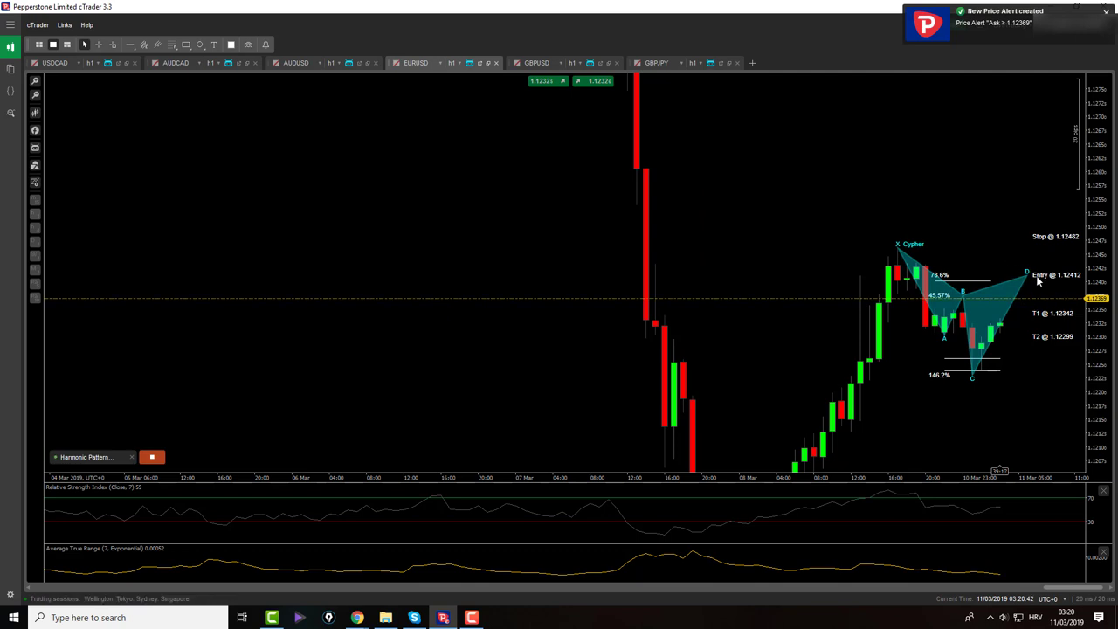
click(536, 62)
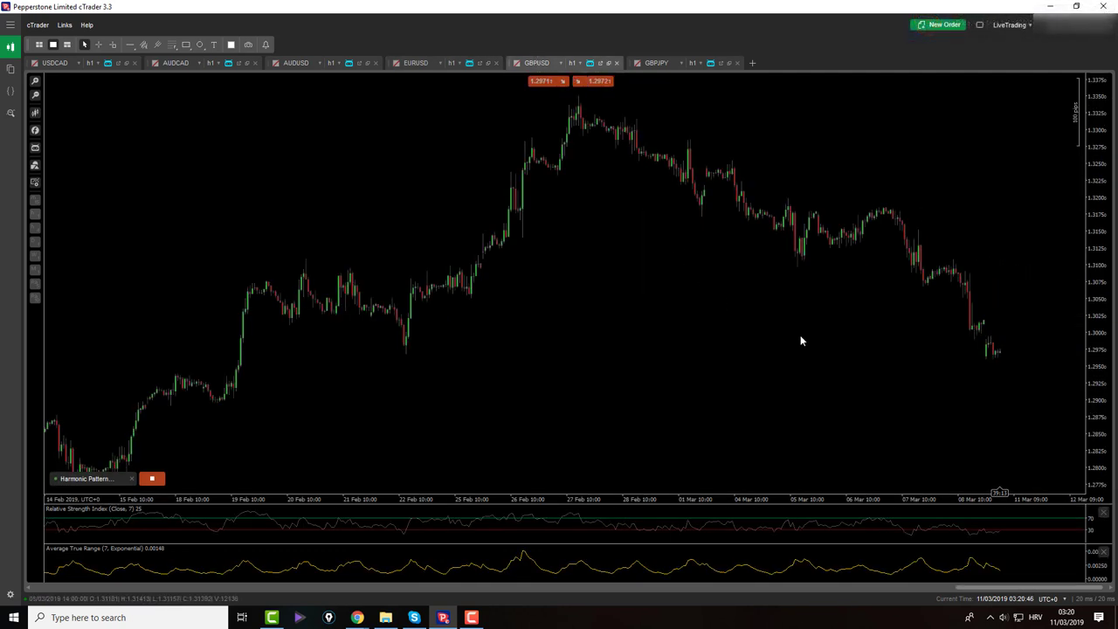
Drag the GBPUSD BAT/GARTLEY note beside the latest prices
scroll(801, 340, down, 2)
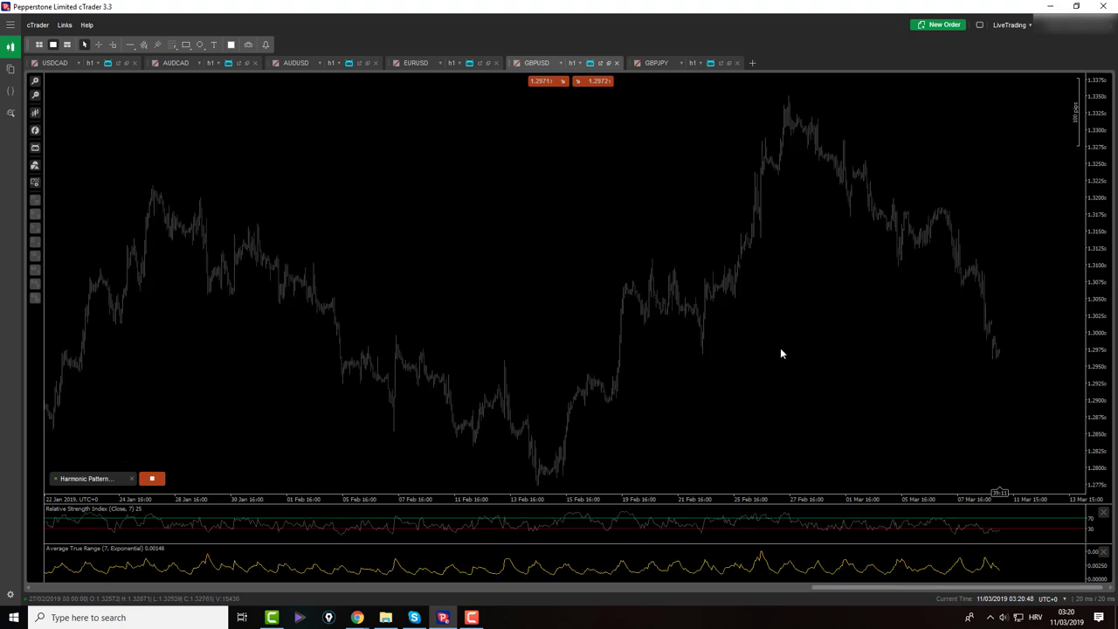
scroll(779, 353, down, 2)
drag(970, 91, 998, 138)
click(909, 256)
scroll(909, 257, up, 2)
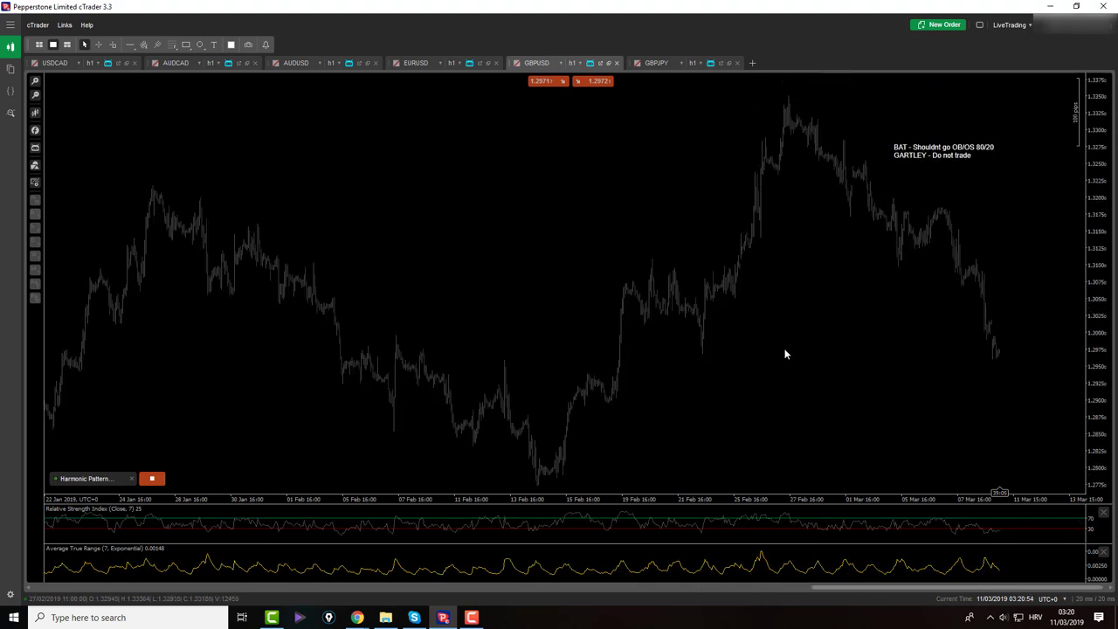
scroll(785, 354, up, 2)
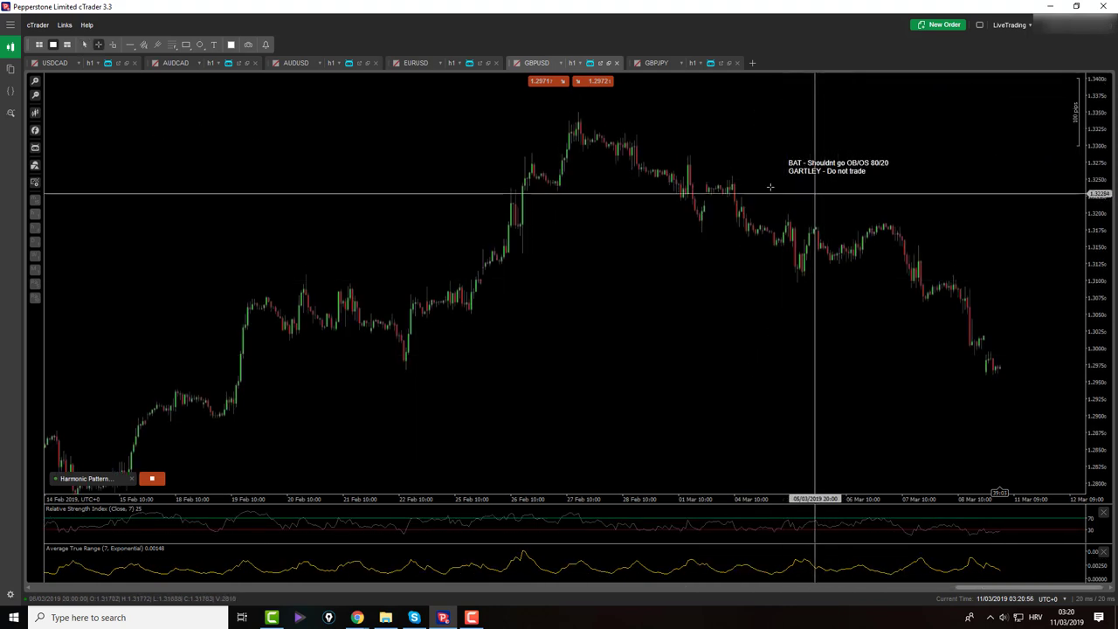
middle_click(828, 147)
drag(829, 166, 943, 191)
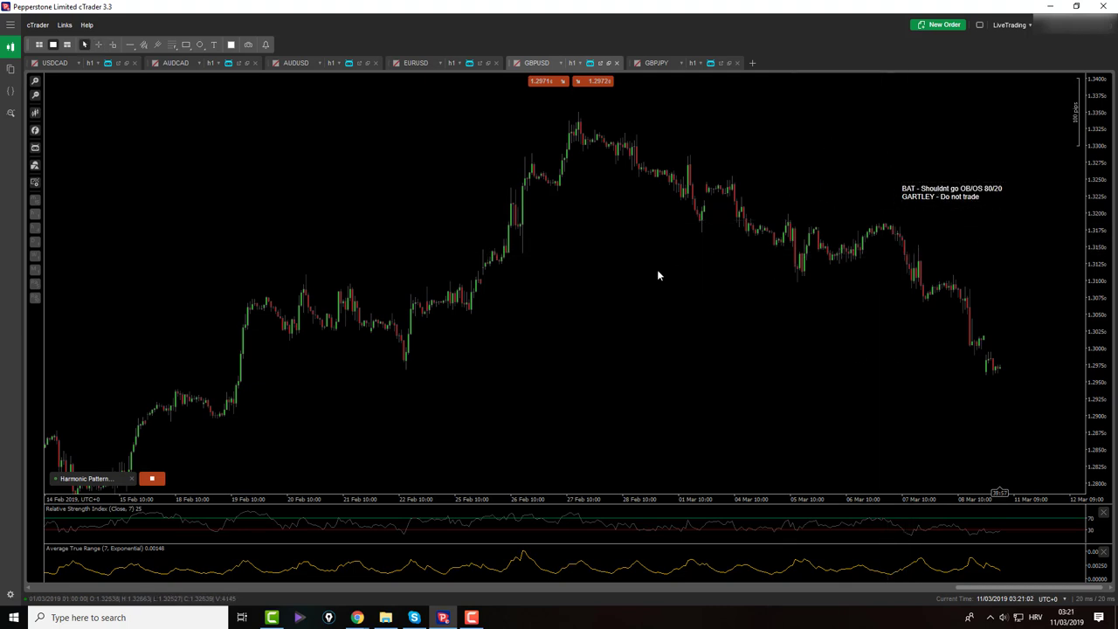
Flip to EURUSD and back, then pan GBPUSD to recentre the recent candles
click(441, 67)
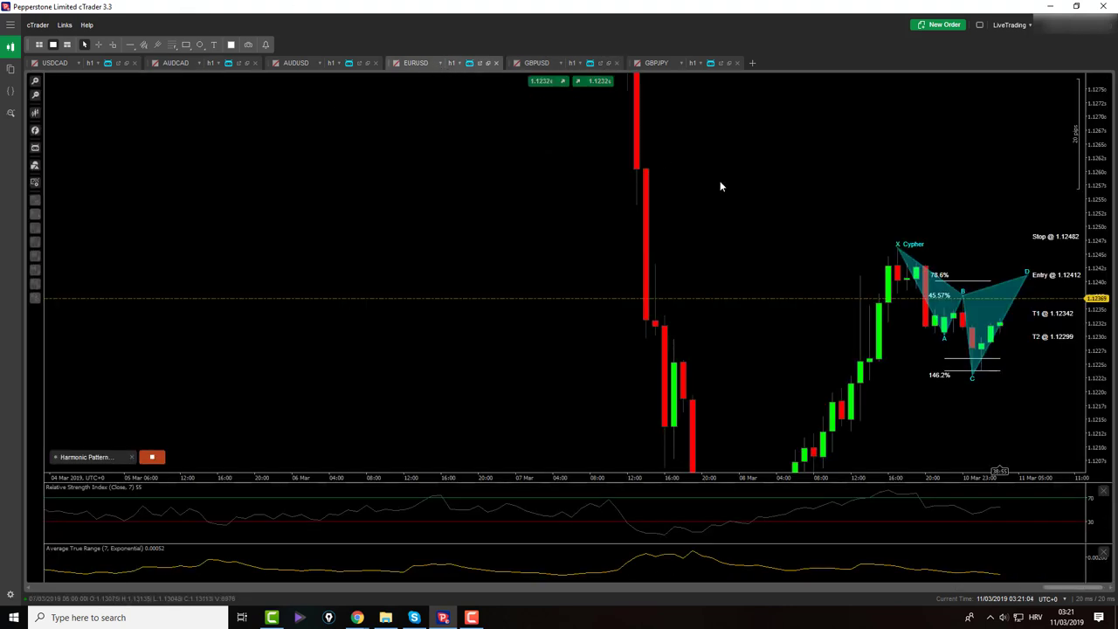
click(576, 63)
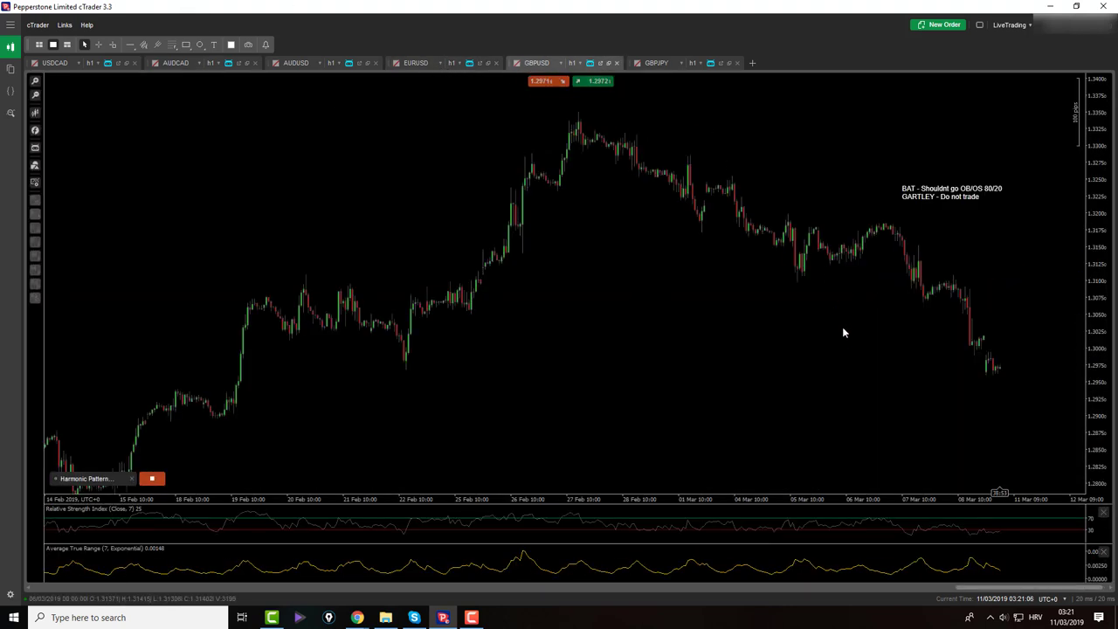
scroll(819, 358, up, 3)
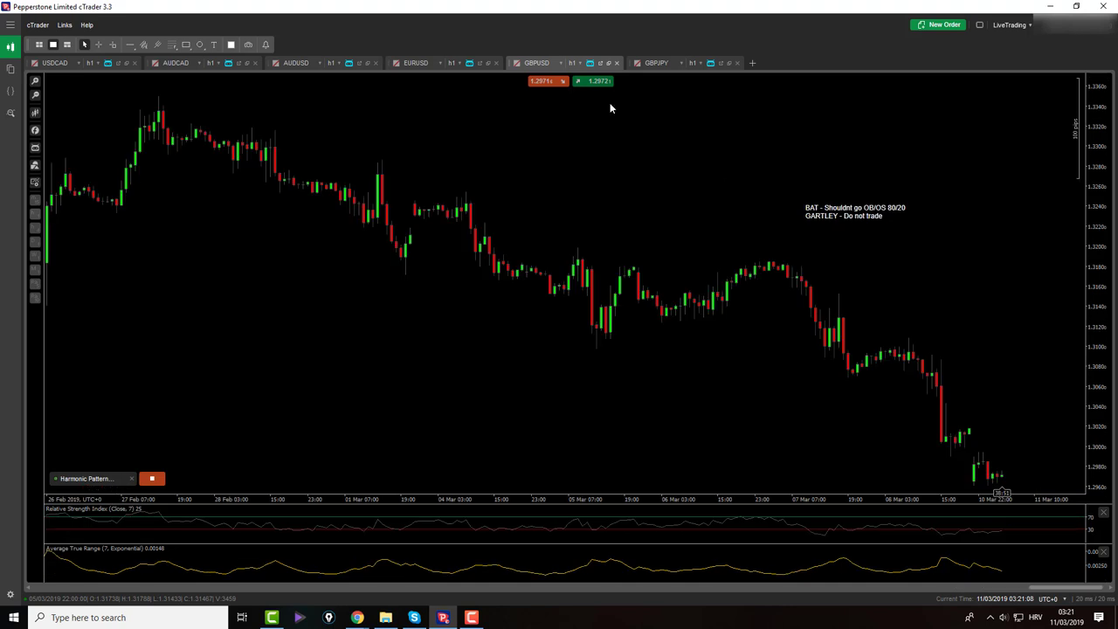
drag(704, 369, 582, 198)
drag(679, 255, 688, 300)
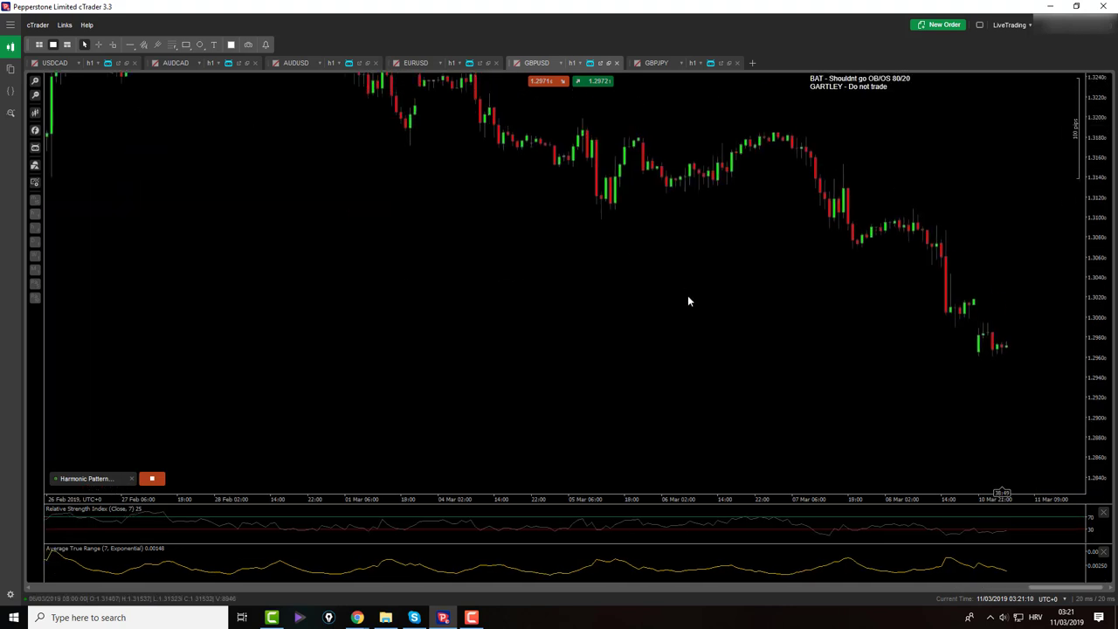
scroll(687, 299, down, 3)
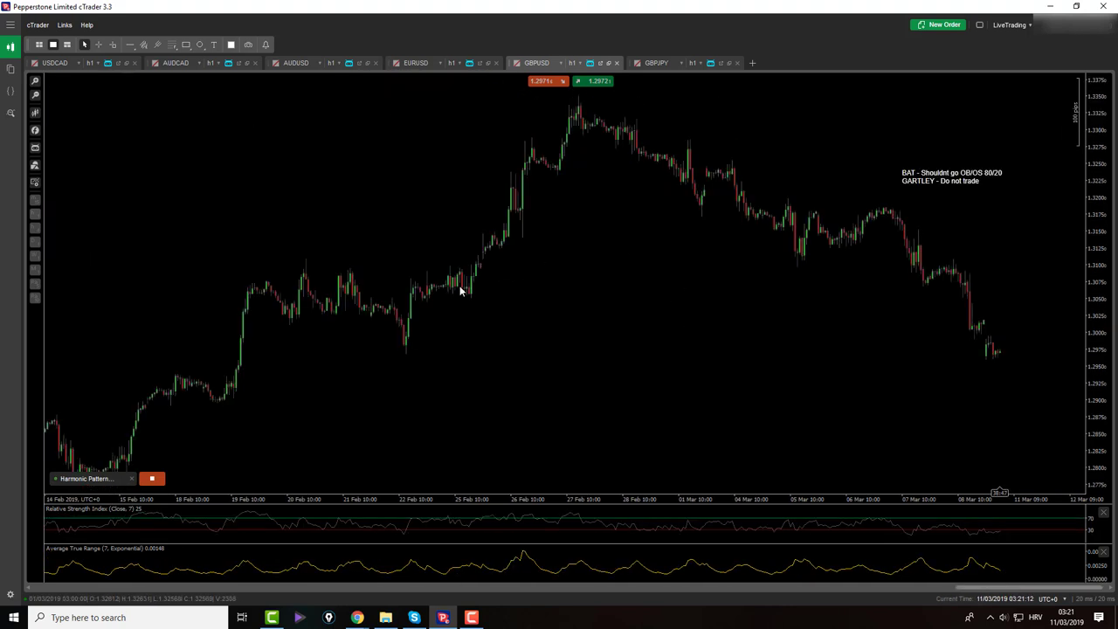
scroll(529, 379, up, 2)
scroll(416, 420, down, 2)
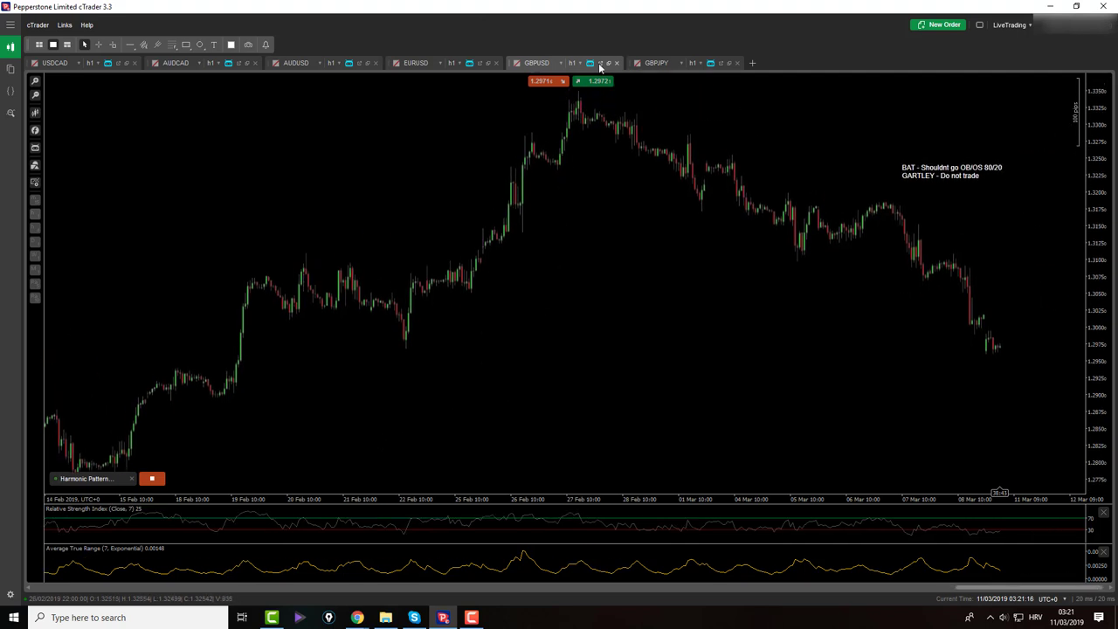
On GBPJPY, use the crosshair to measure the pip distance toward the 144.851 level
click(646, 64)
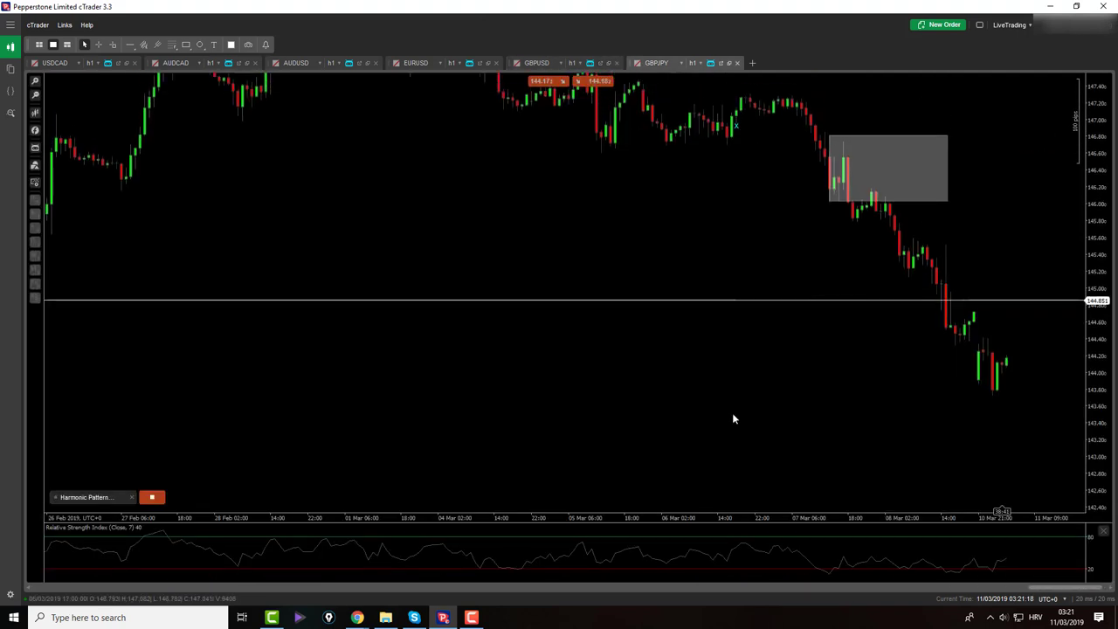
scroll(732, 418, down, 2)
scroll(732, 418, up, 2)
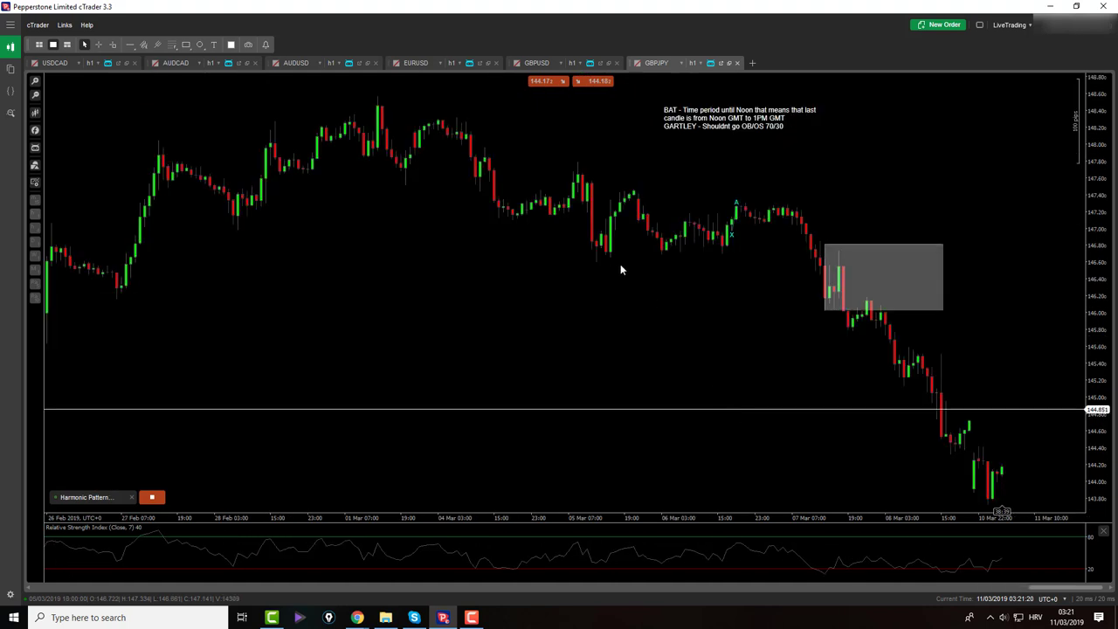
middle_click(783, 288)
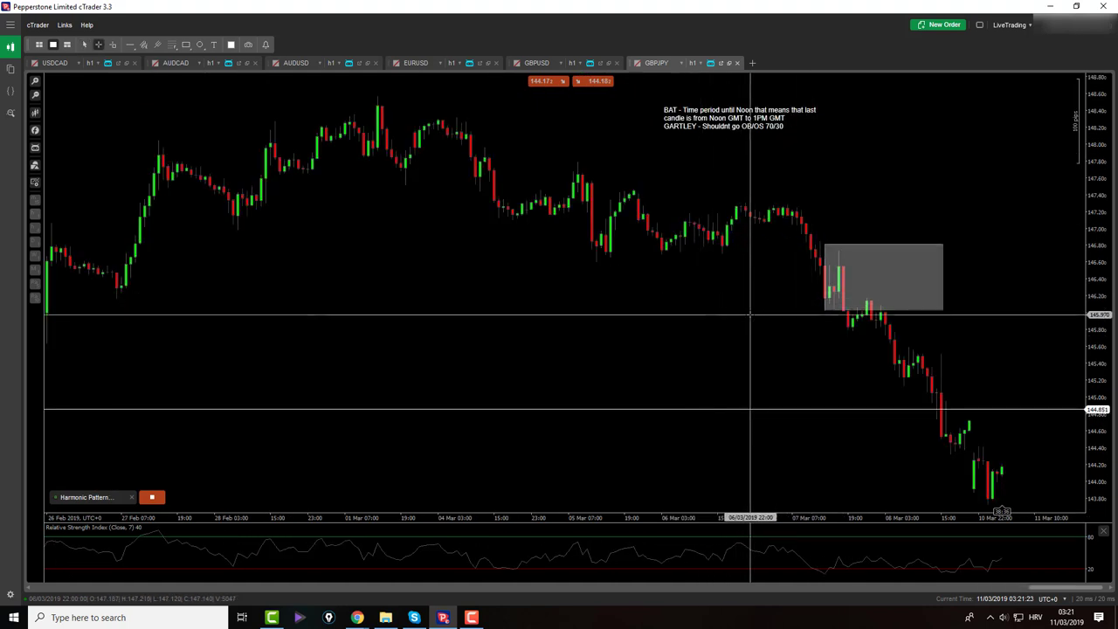
middle_click(712, 314)
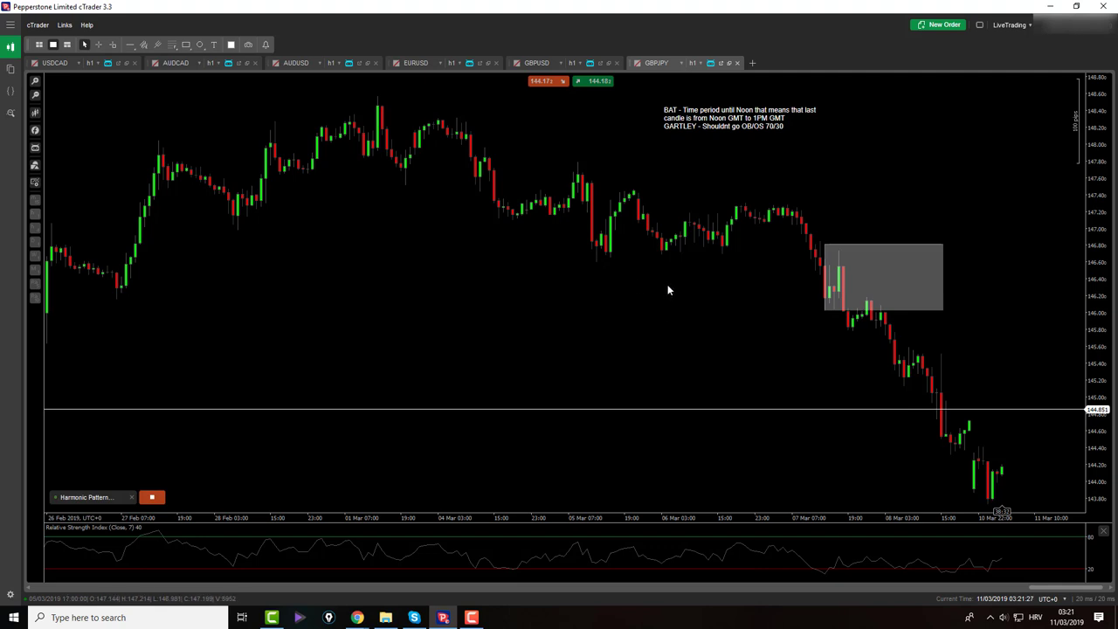
middle_click(836, 354)
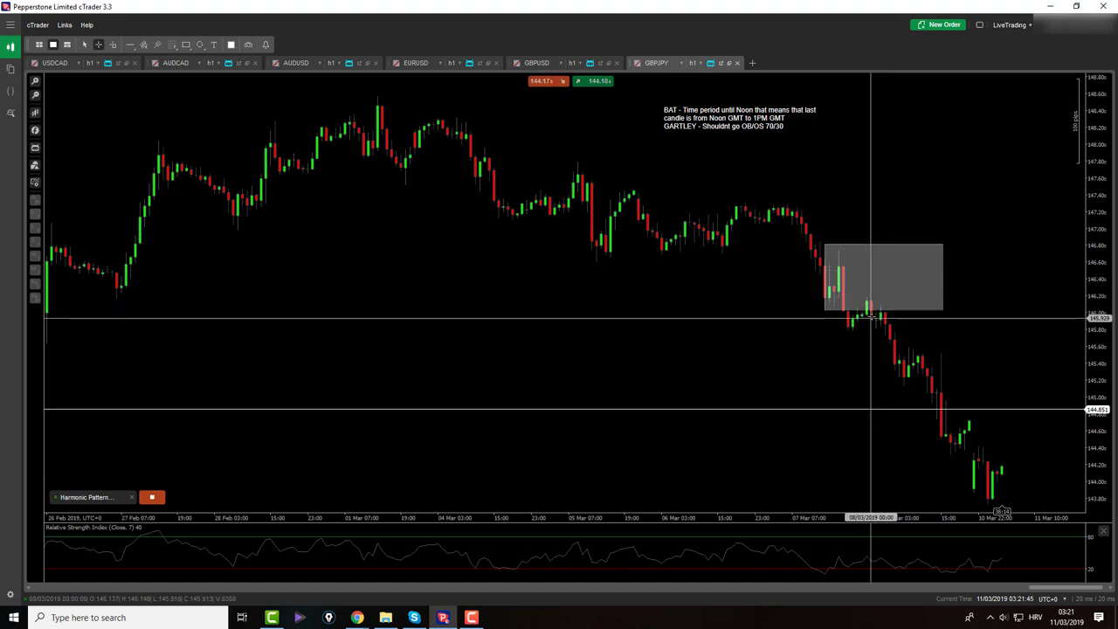
drag(870, 319, 935, 410)
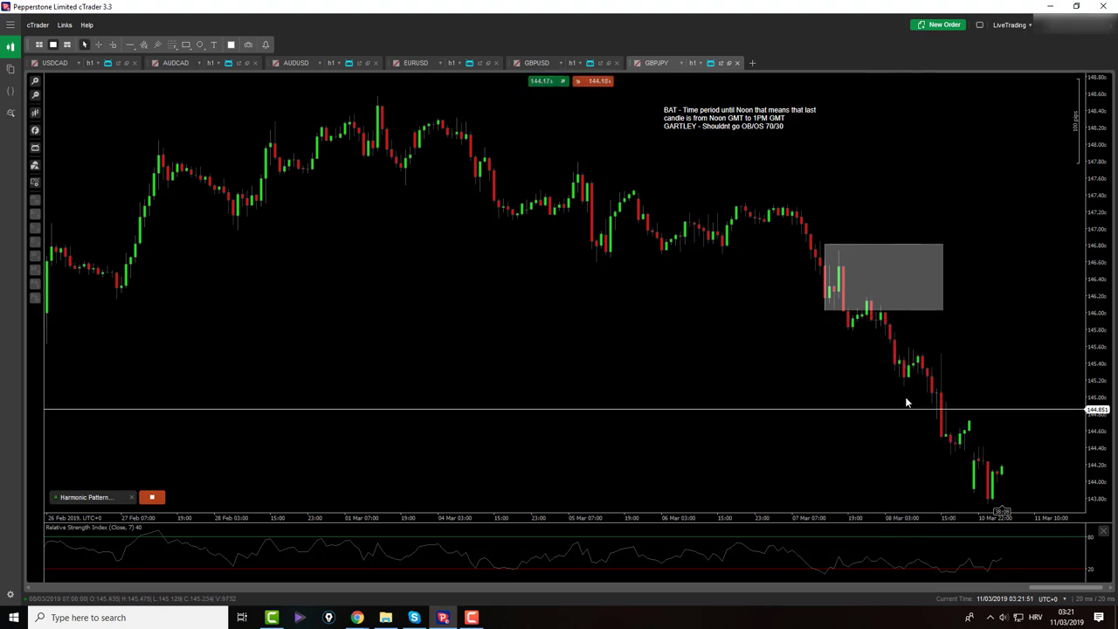
Drag the GBPJPY horizontal level down to 143.763
scroll(906, 402, down, 4)
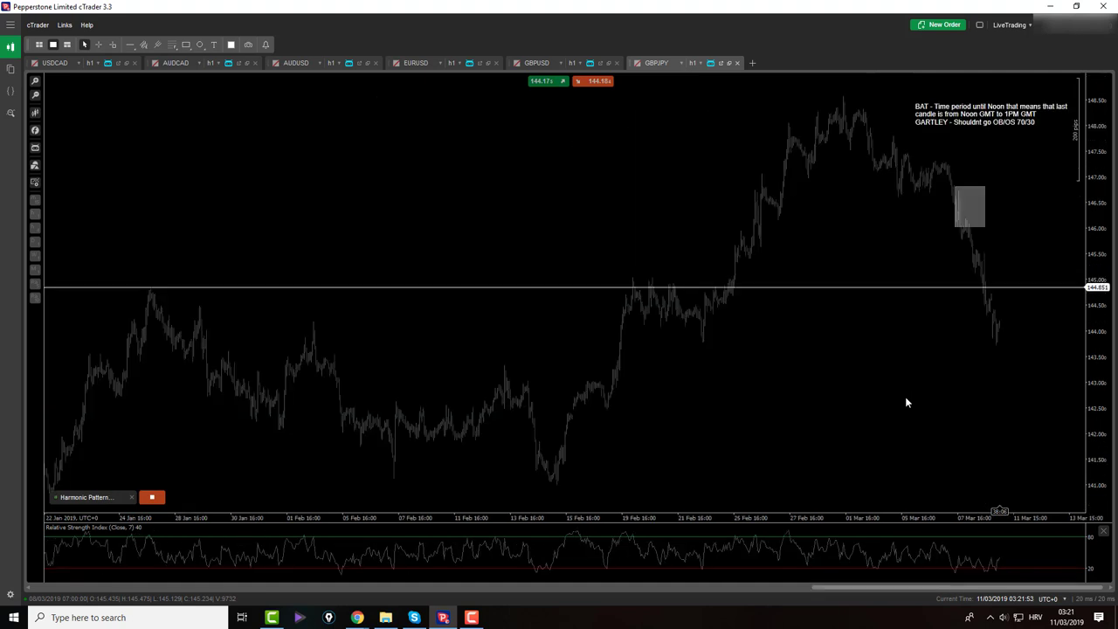
middle_click(798, 337)
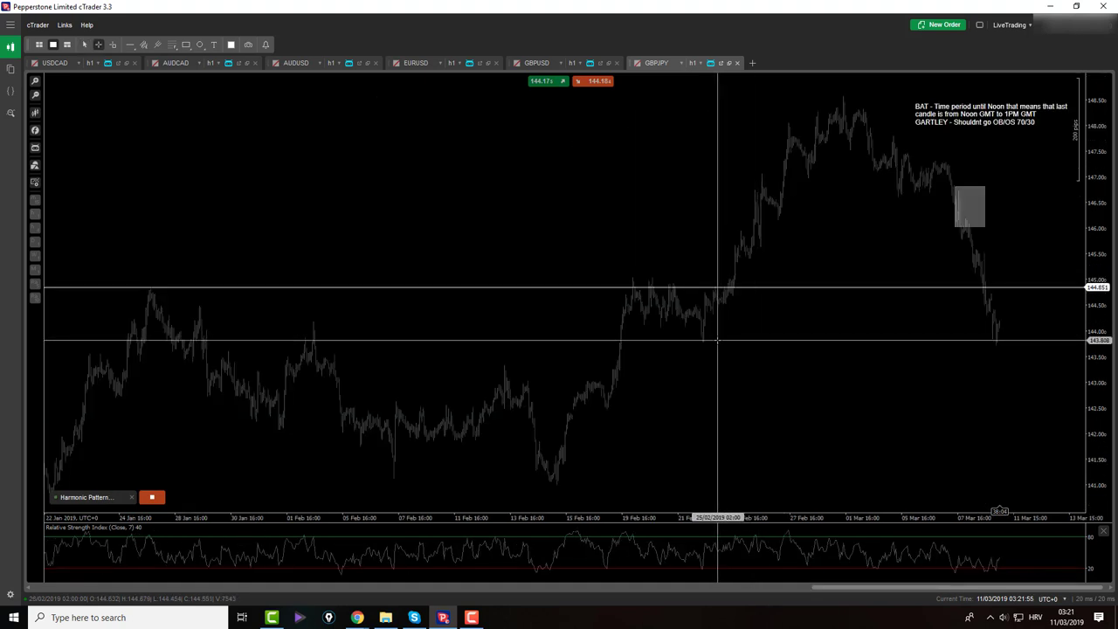
middle_click(717, 342)
drag(763, 288, 743, 343)
scroll(760, 335, up, 4)
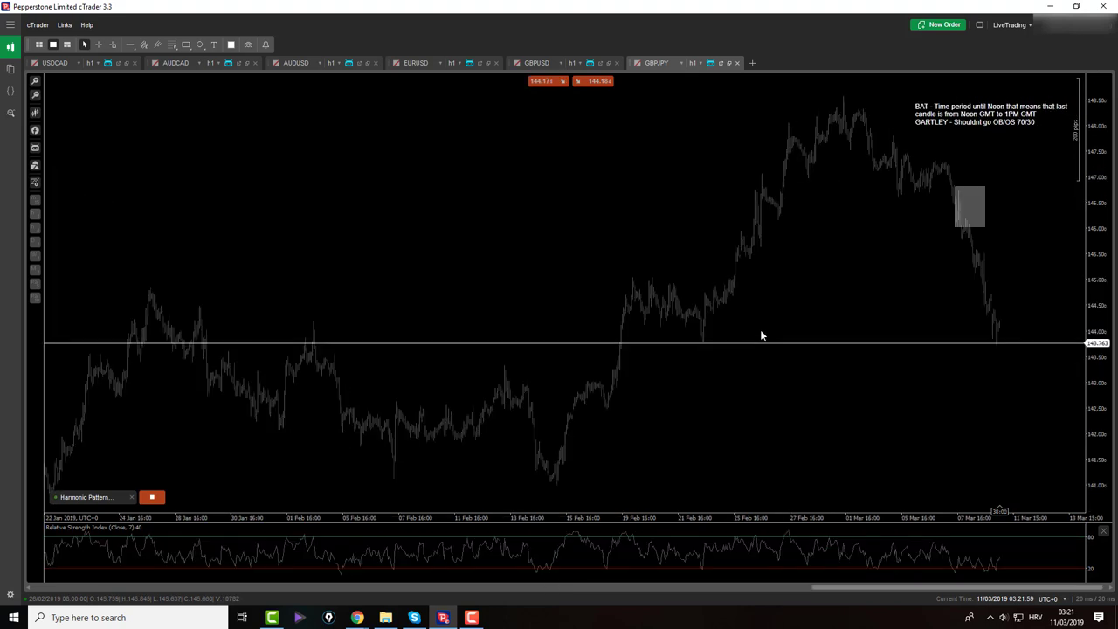
scroll(755, 301, down, 1)
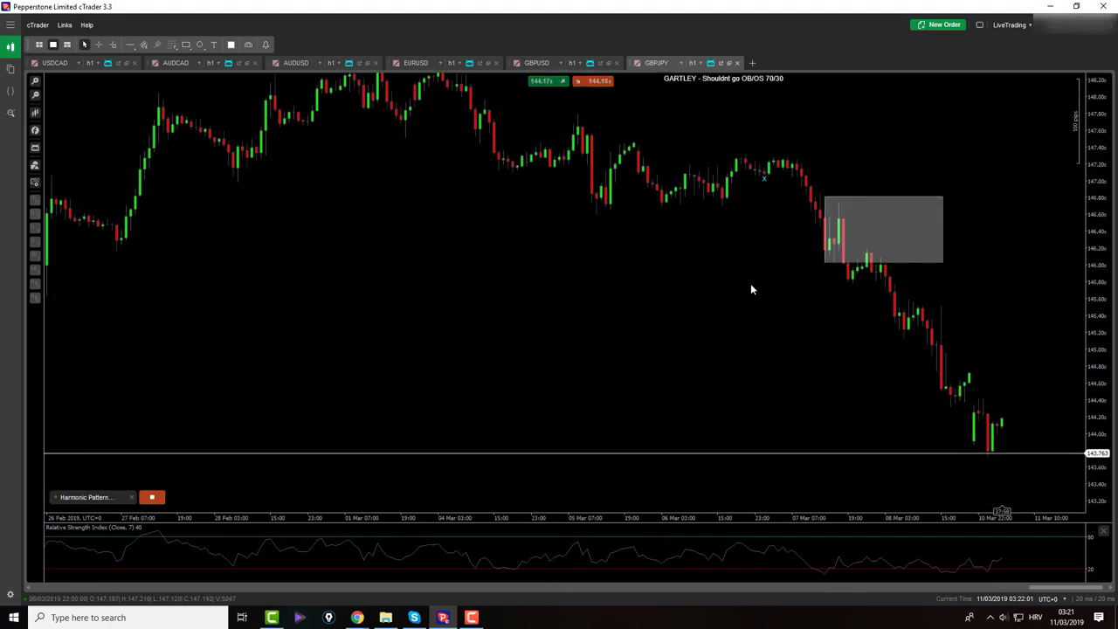
scroll(750, 289, down, 3)
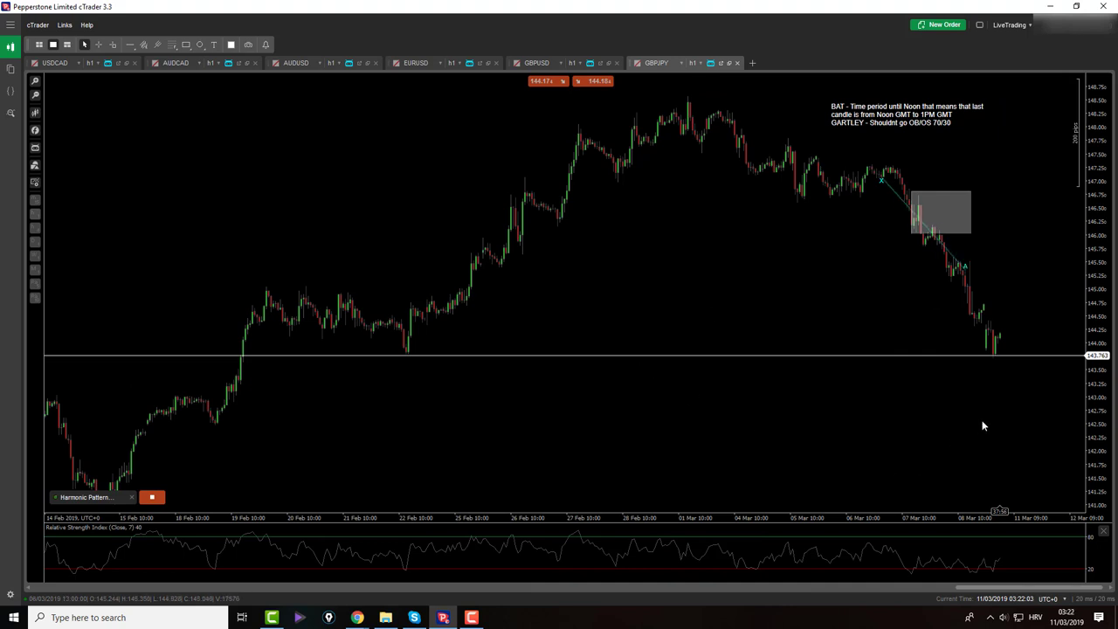
Check the move's price and date readings with the crosshair
middle_click(989, 382)
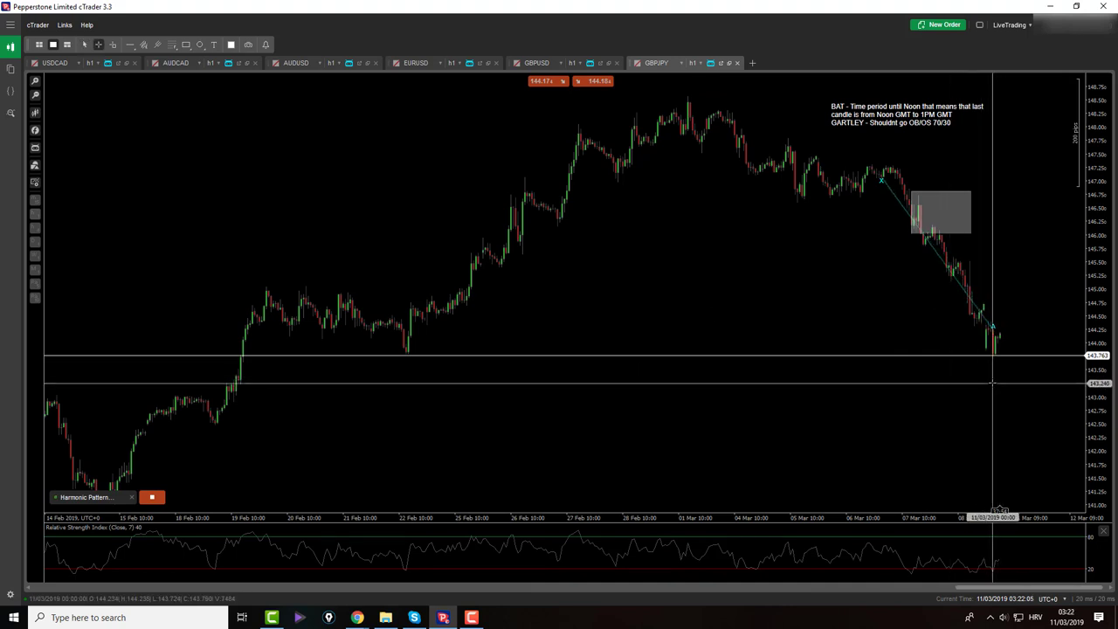
middle_click(997, 384)
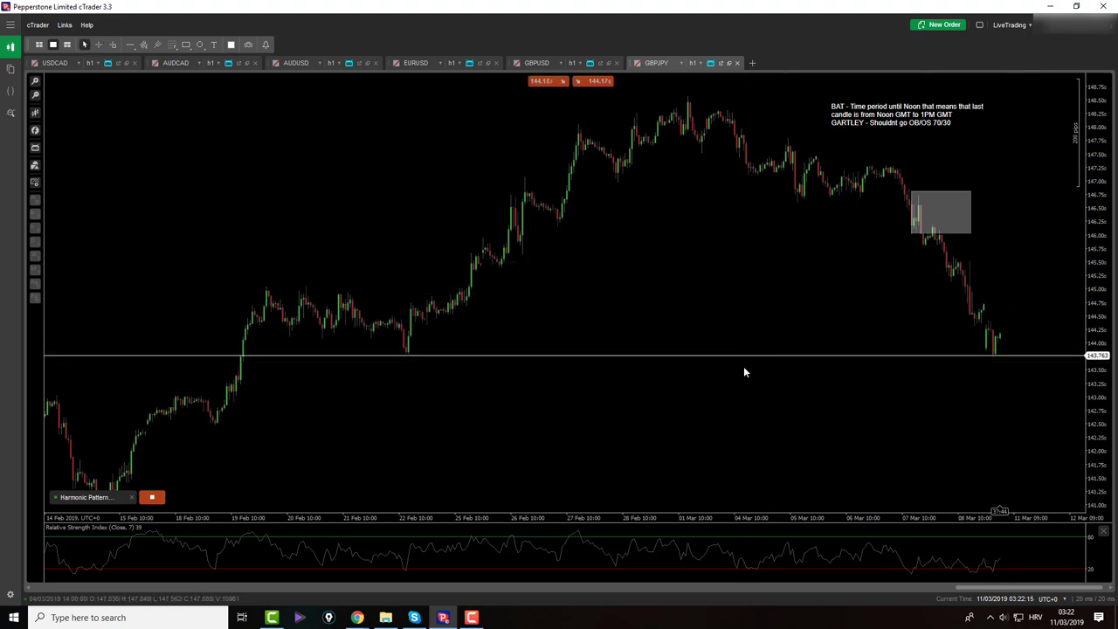
scroll(743, 366, down, 2)
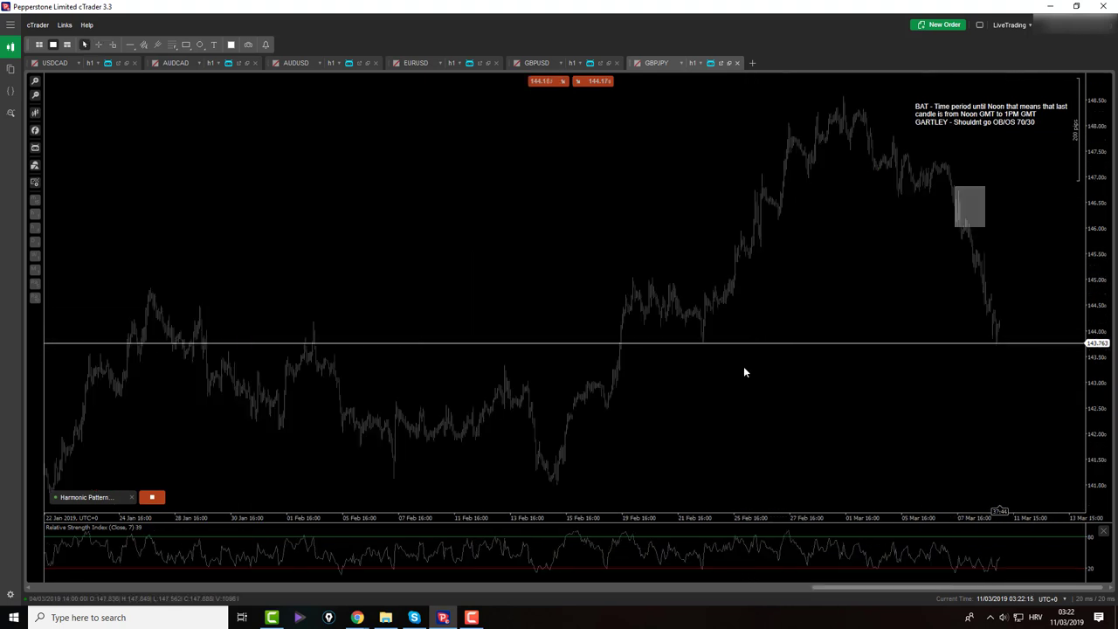
middle_click(988, 351)
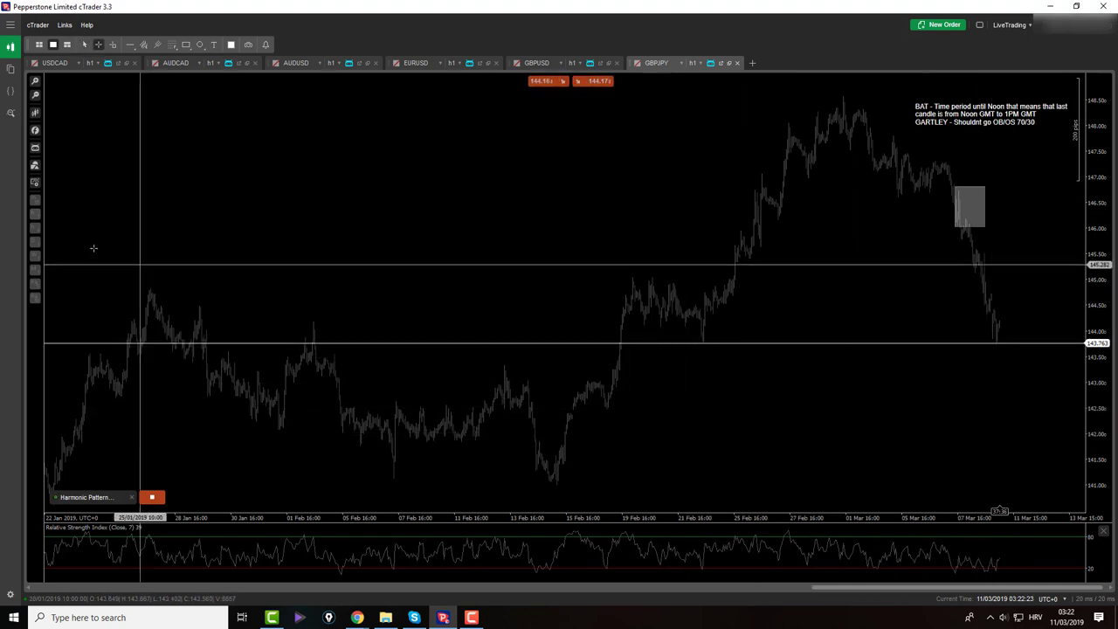
middle_click(623, 406)
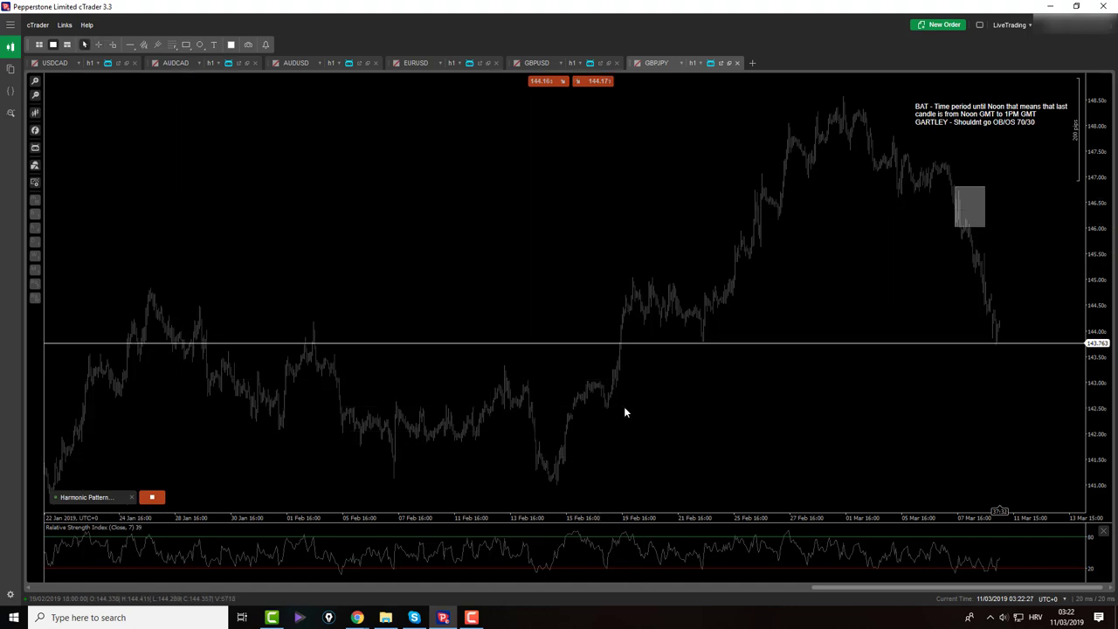
Recentre the candles, nudge the grey zone rectangle slightly down, and open USDCAD
scroll(624, 408, up, 5)
drag(580, 381, 559, 339)
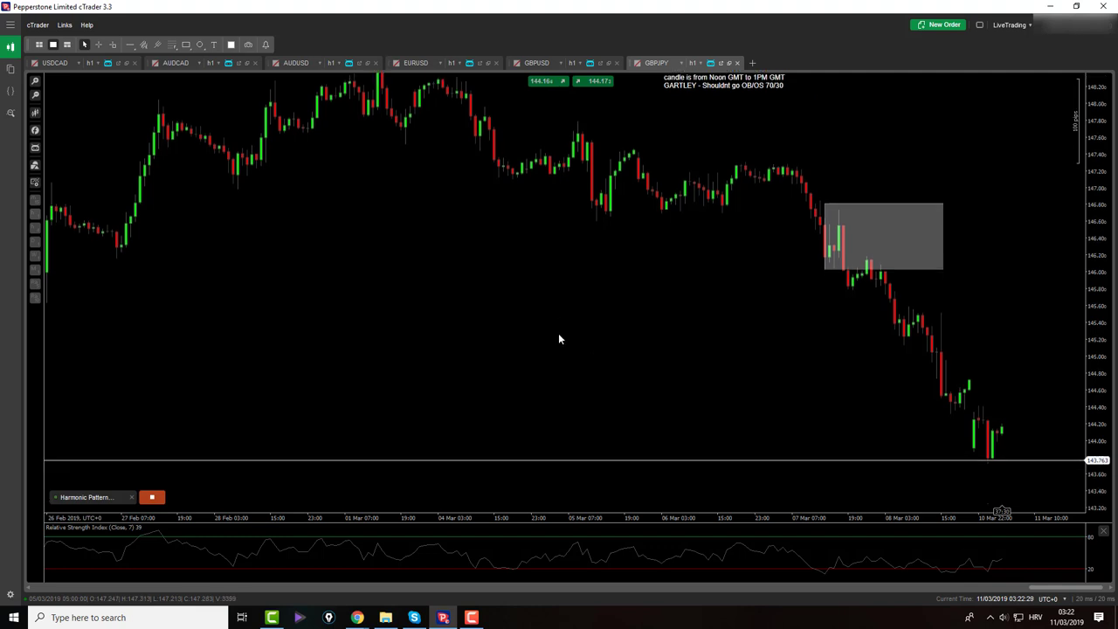
drag(824, 205, 821, 209)
click(771, 231)
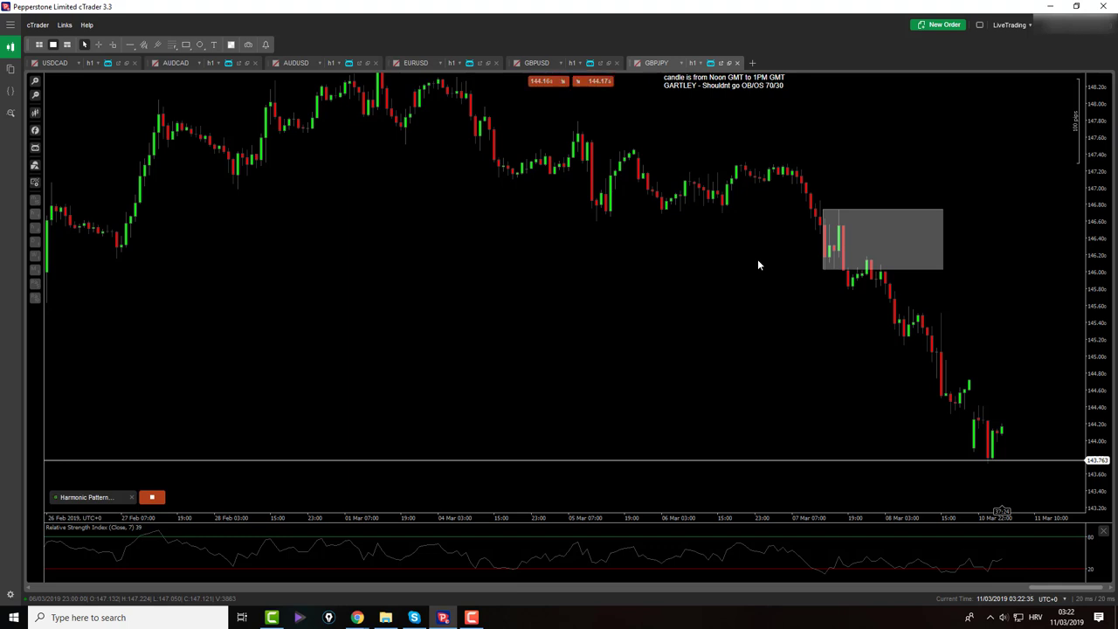
scroll(758, 263, down, 2)
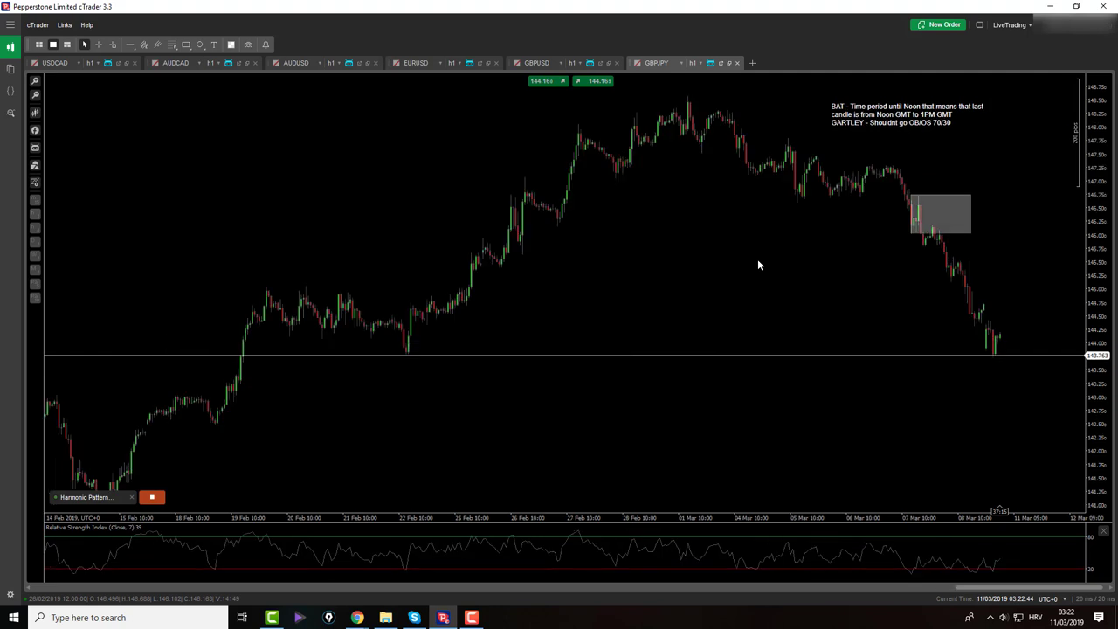
scroll(757, 260, up, 3)
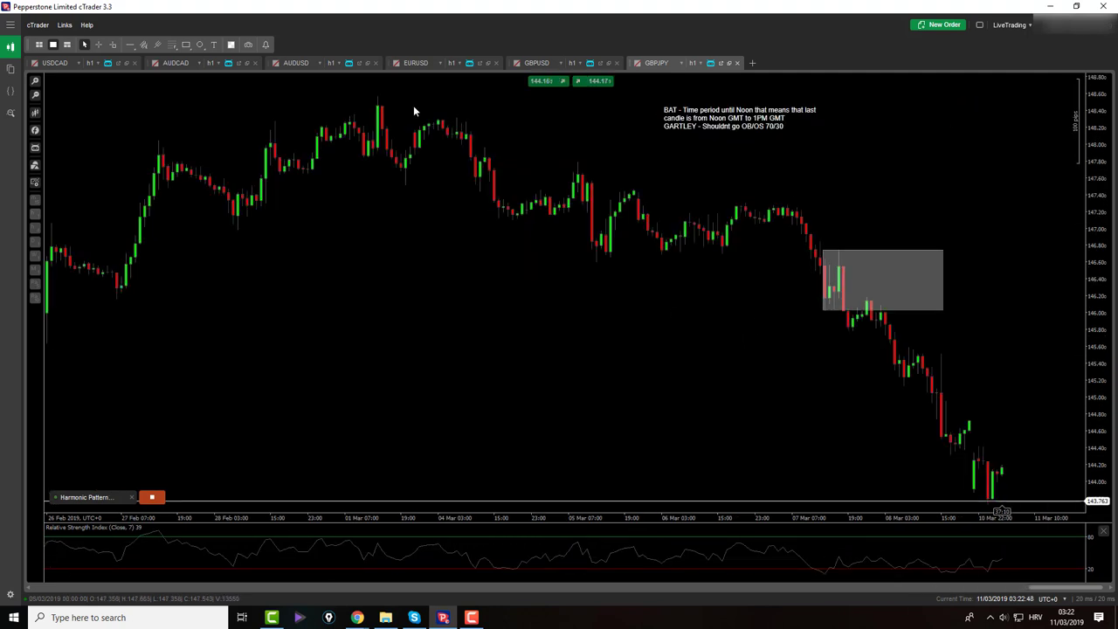
click(53, 64)
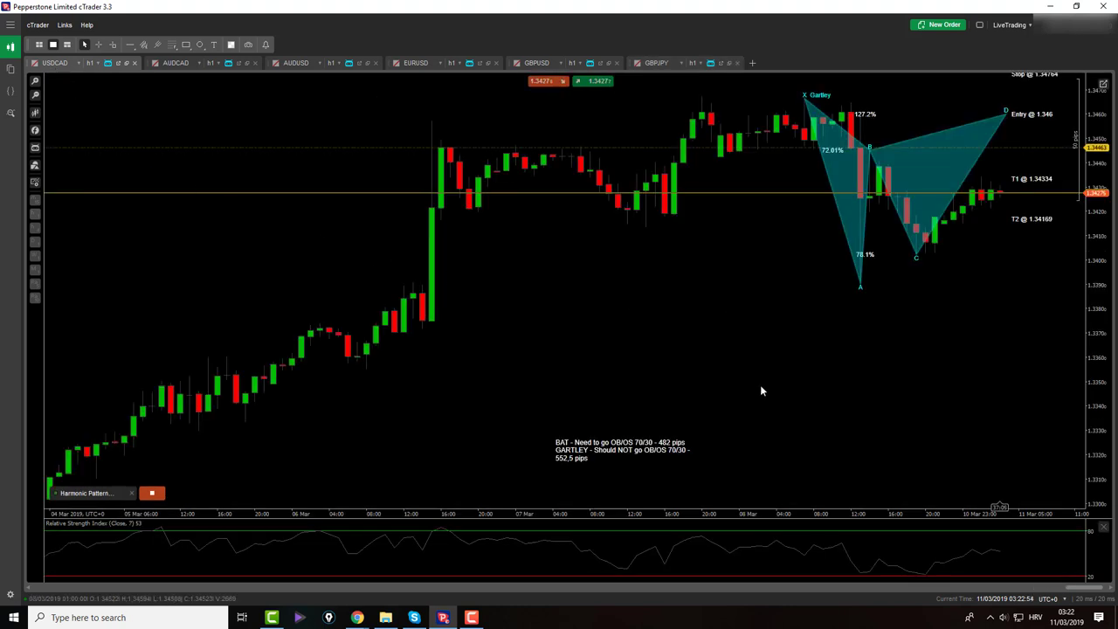
Remove the 1.34463 price alert from the USDCAD chart
drag(763, 388, 744, 396)
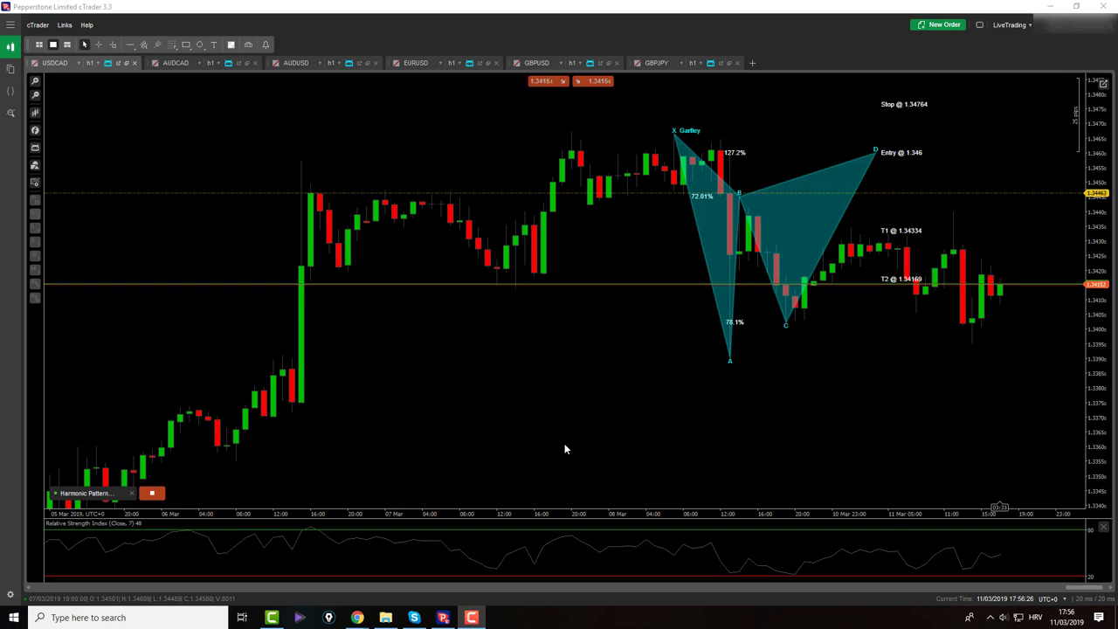
click(1060, 193)
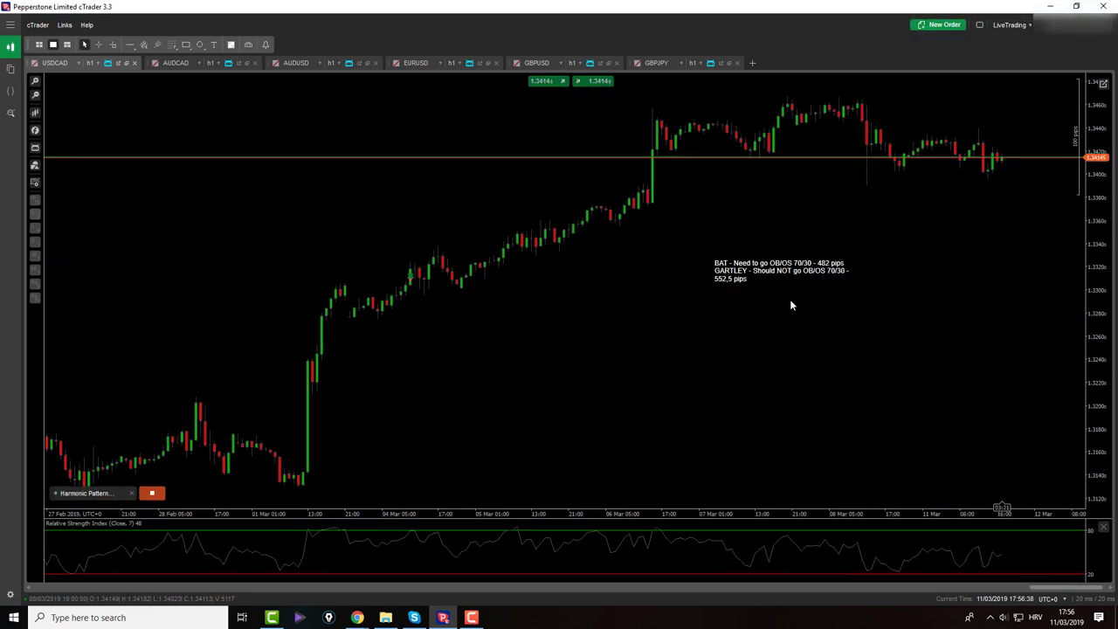
Draw a USDCAD Gartley through X, A, B, C, D: Entry 1.346, Stop 1.34764, targets 1.34334, 1.34169
click(667, 141)
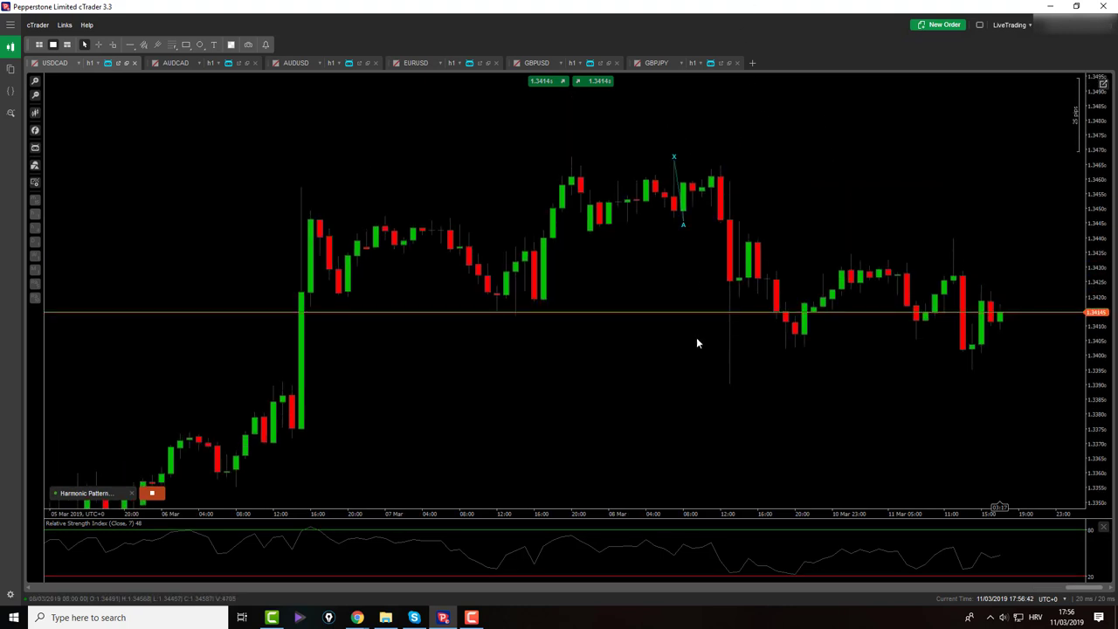
click(728, 393)
click(744, 205)
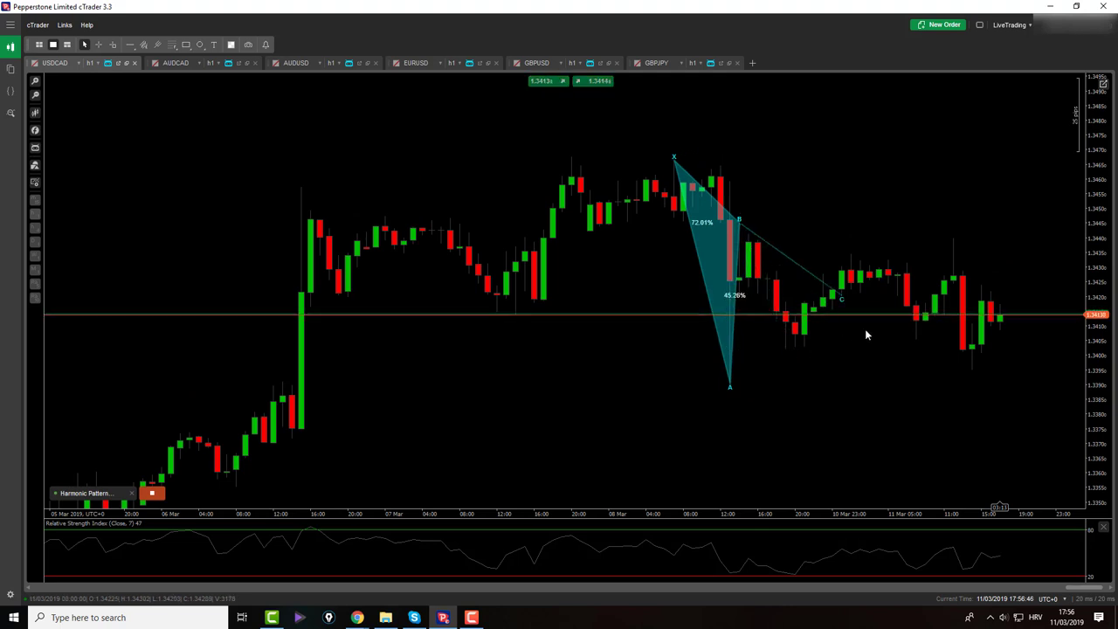
click(971, 373)
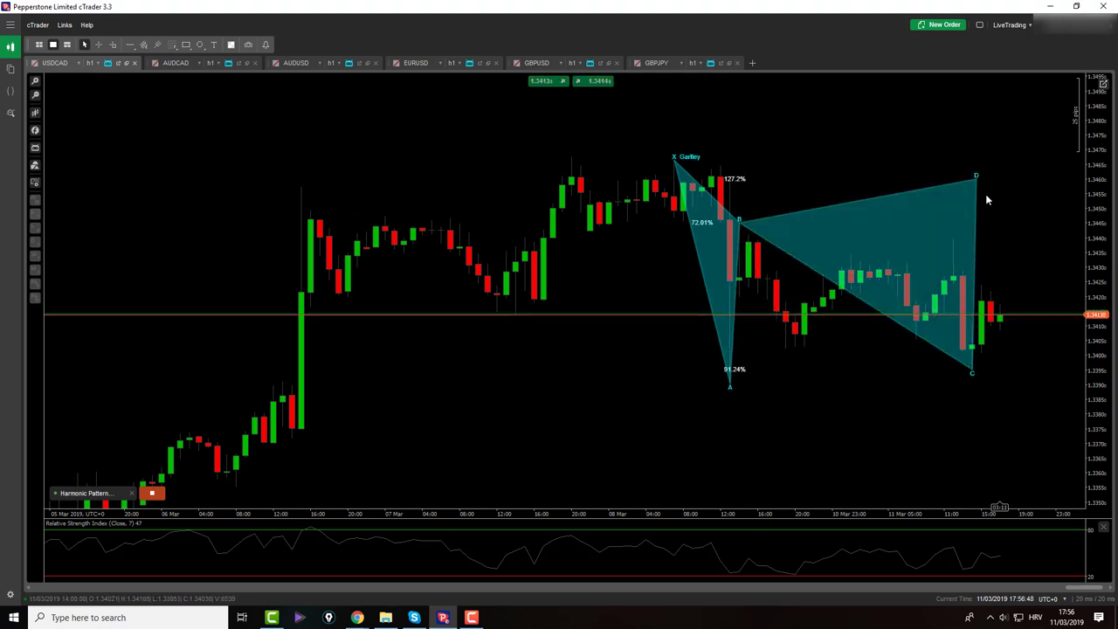
click(1013, 193)
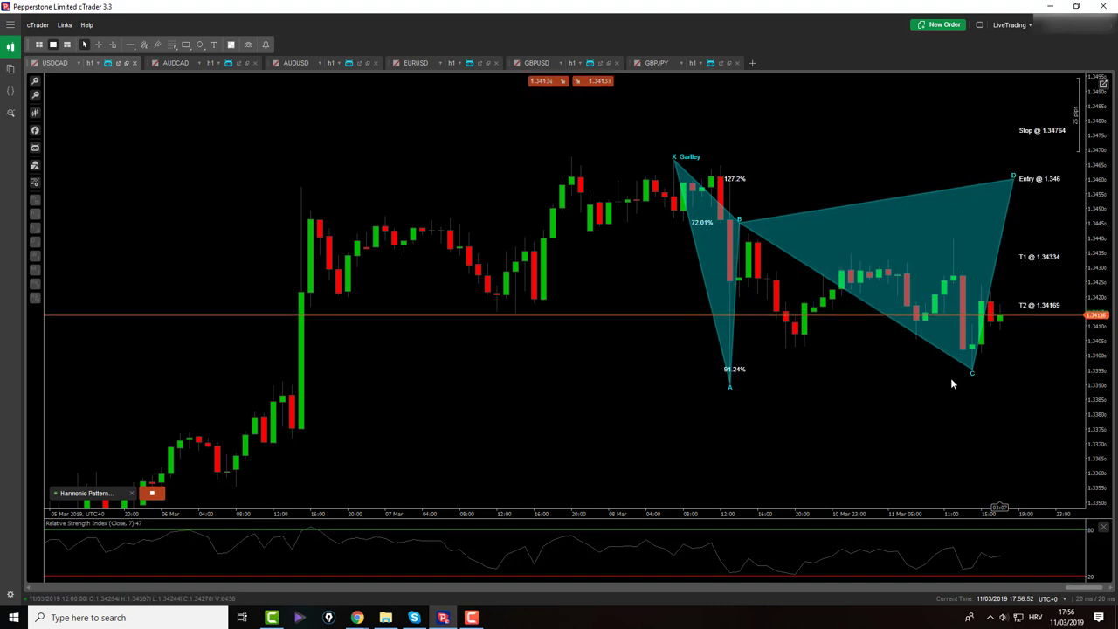
middle_click(862, 381)
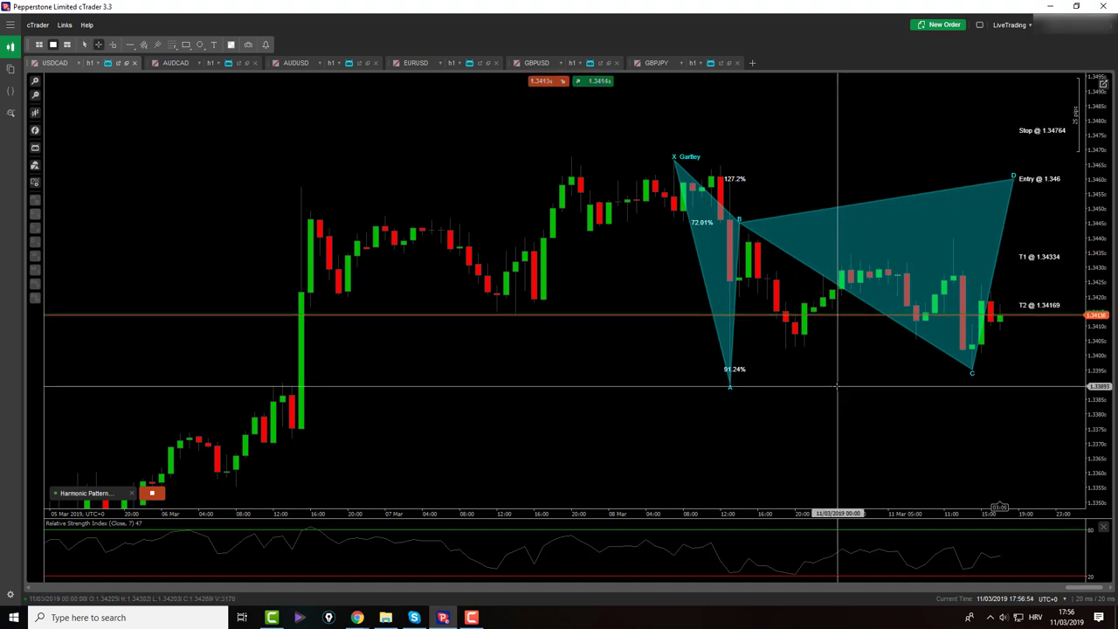
Switch to the AUDCAD chart, zoom in and read price levels with the crosshair
click(177, 63)
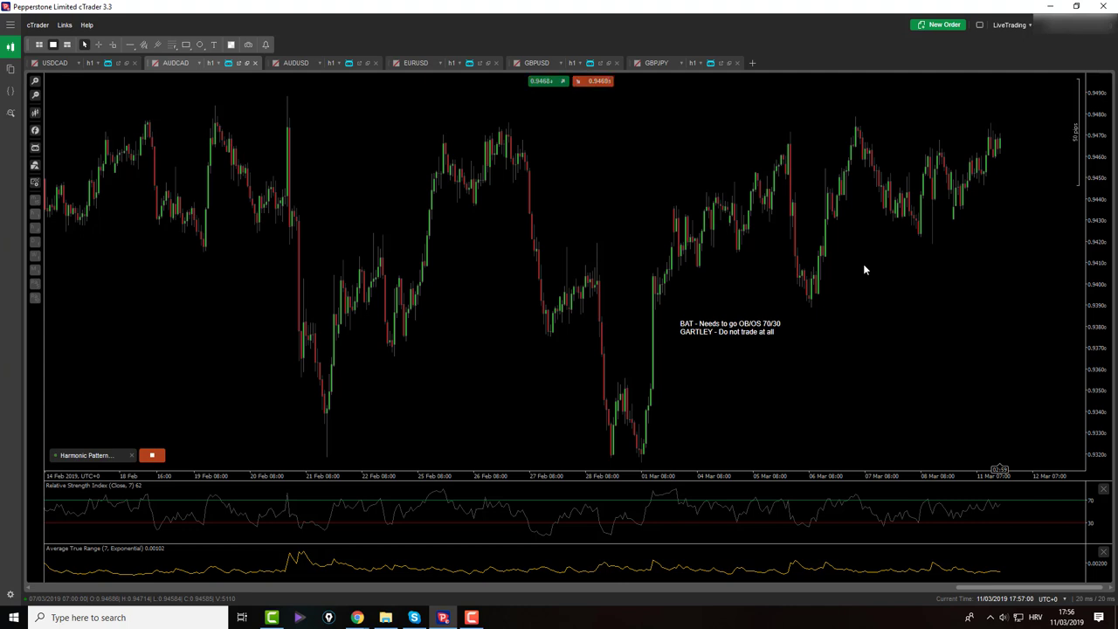
scroll(862, 269, up, 3)
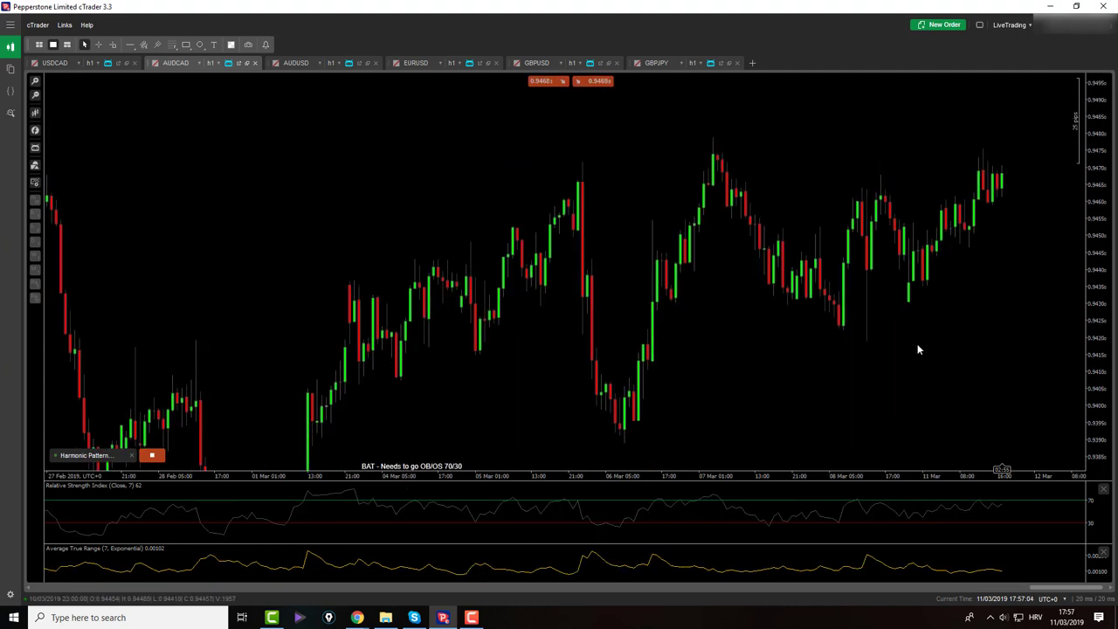
middle_click(917, 350)
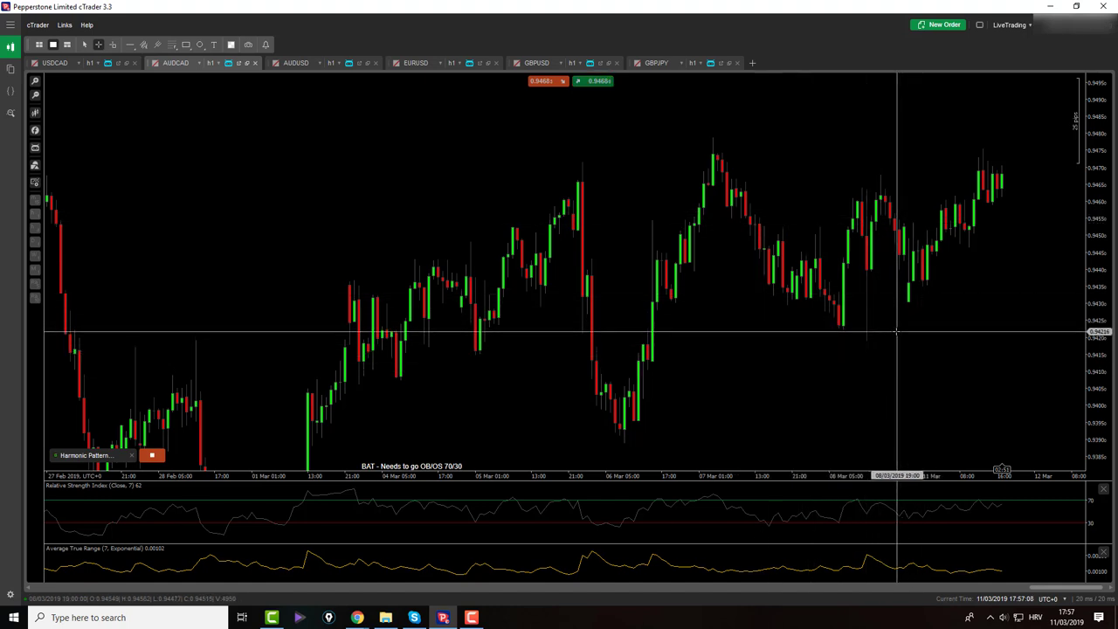
middle_click(884, 347)
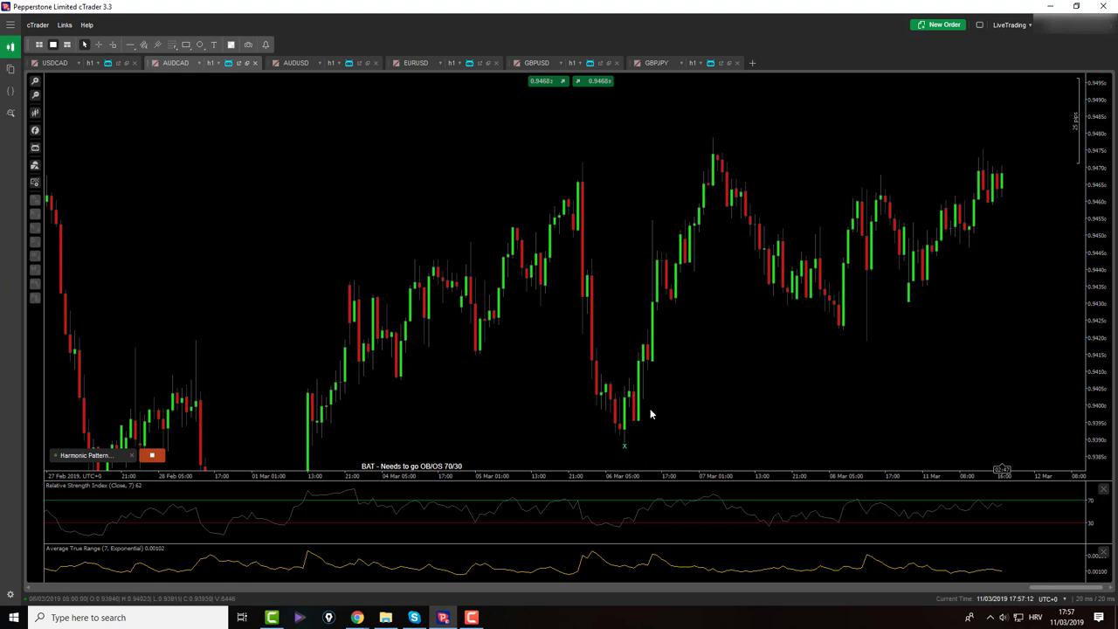
Draw a trial Gartley across the 7–11 Mar swings, then delete it
click(713, 142)
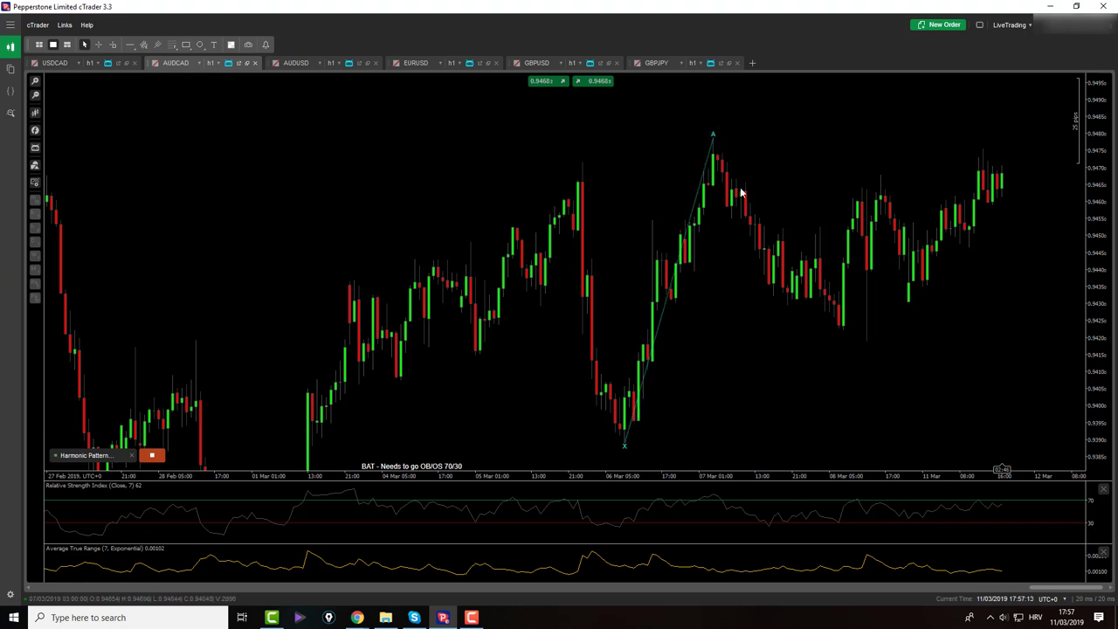
click(866, 345)
click(983, 141)
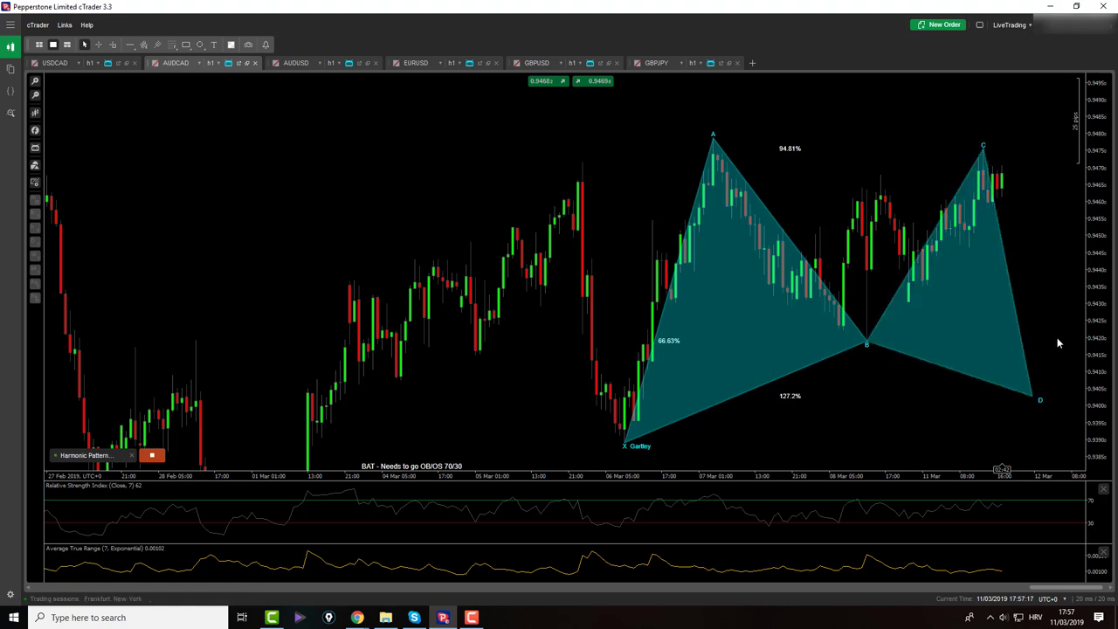
click(1054, 389)
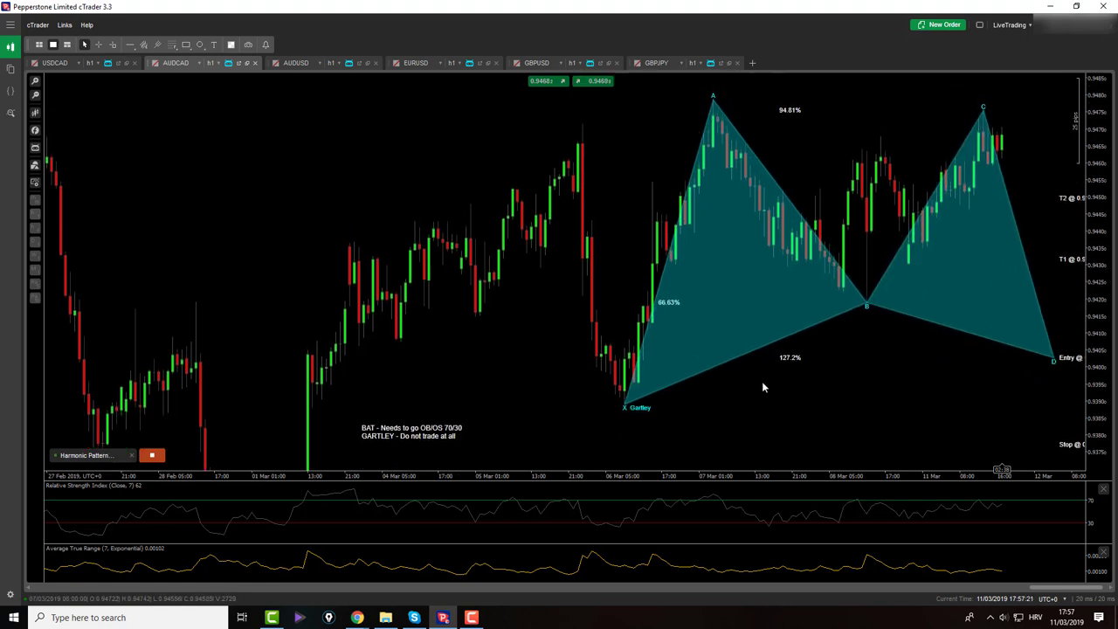
key(Delete)
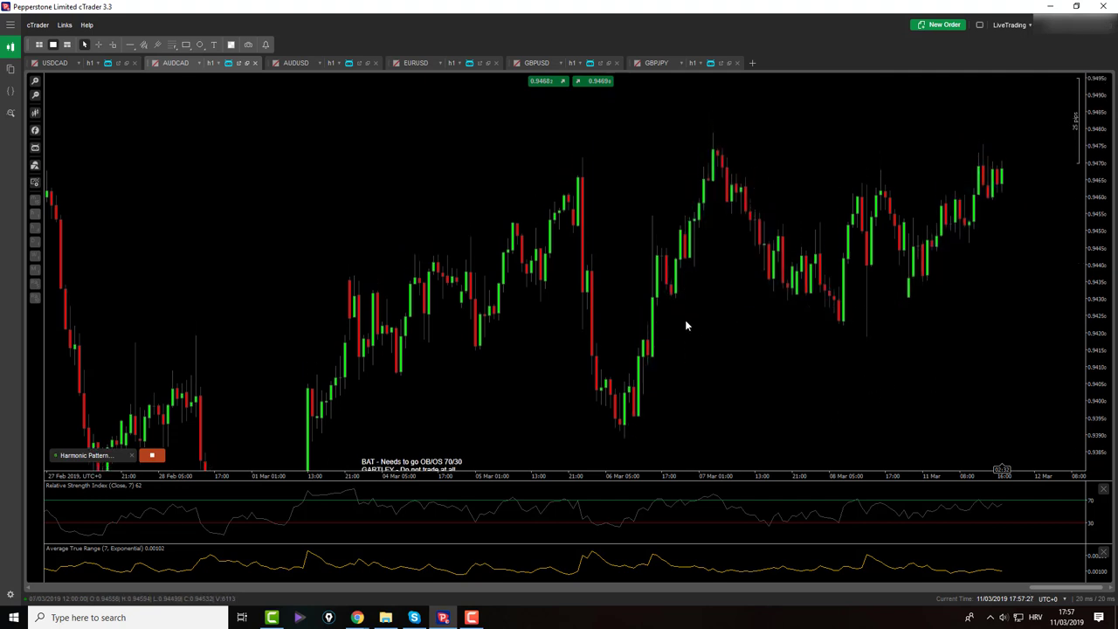
On AUDUSD, draw a Bat with Entry 0.70818, Stop 0.71036, T1 0.70517, T2 0.70332; then go to EURUSD
click(314, 64)
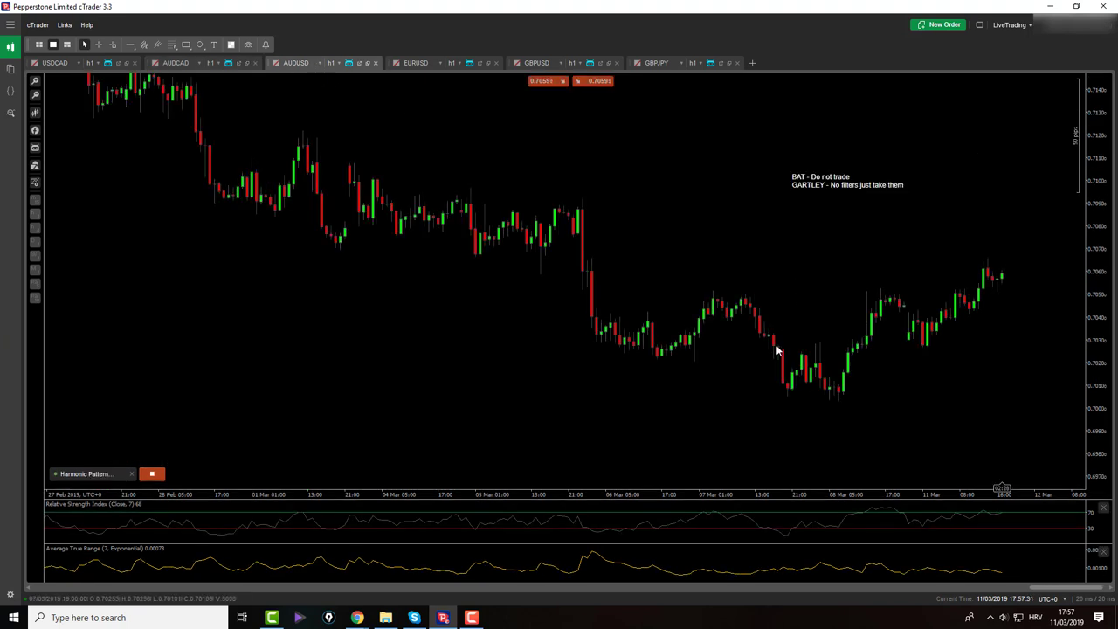
click(579, 187)
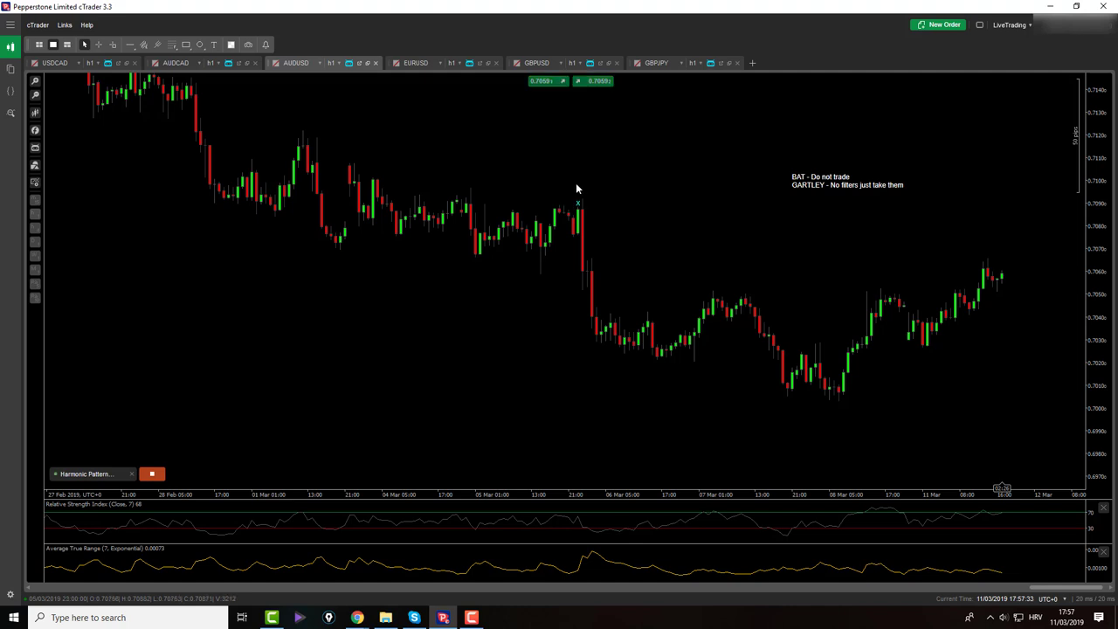
click(837, 434)
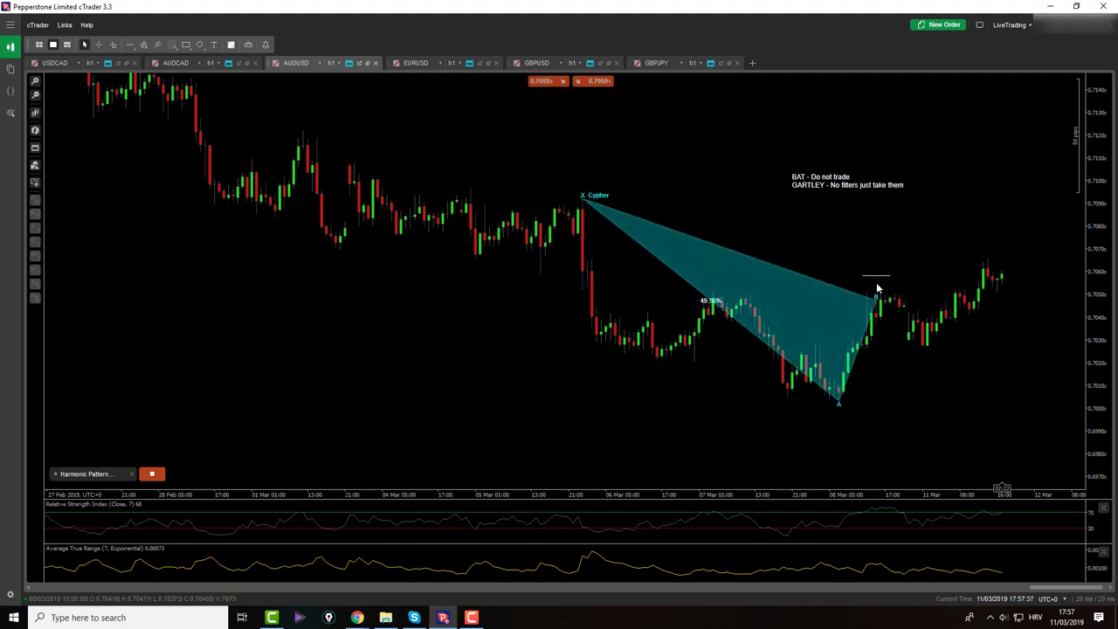
click(880, 288)
click(921, 441)
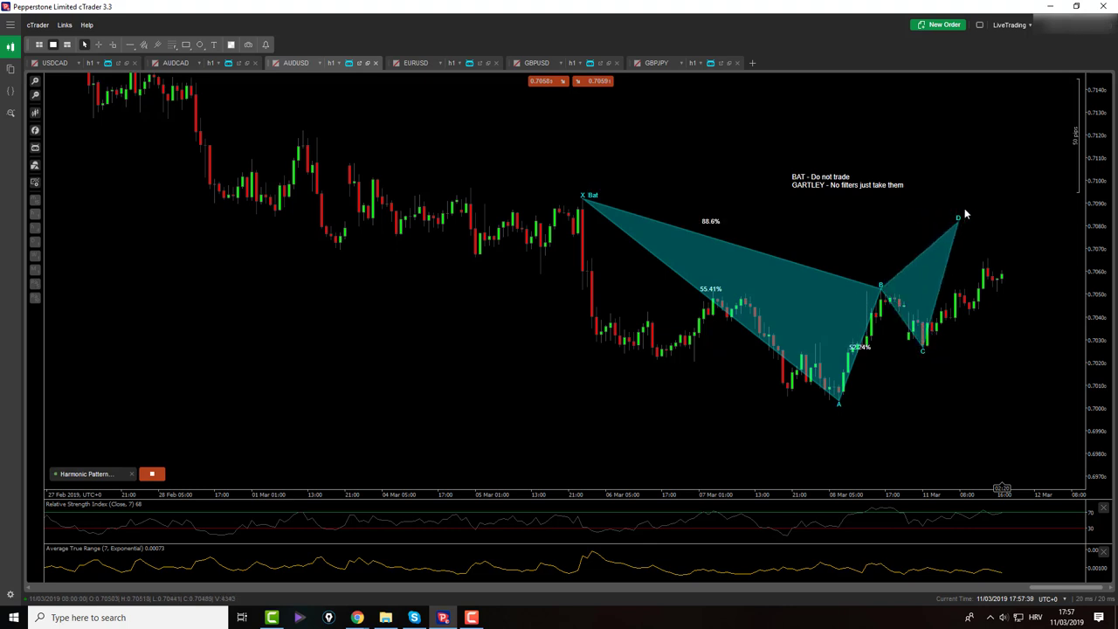
click(1002, 220)
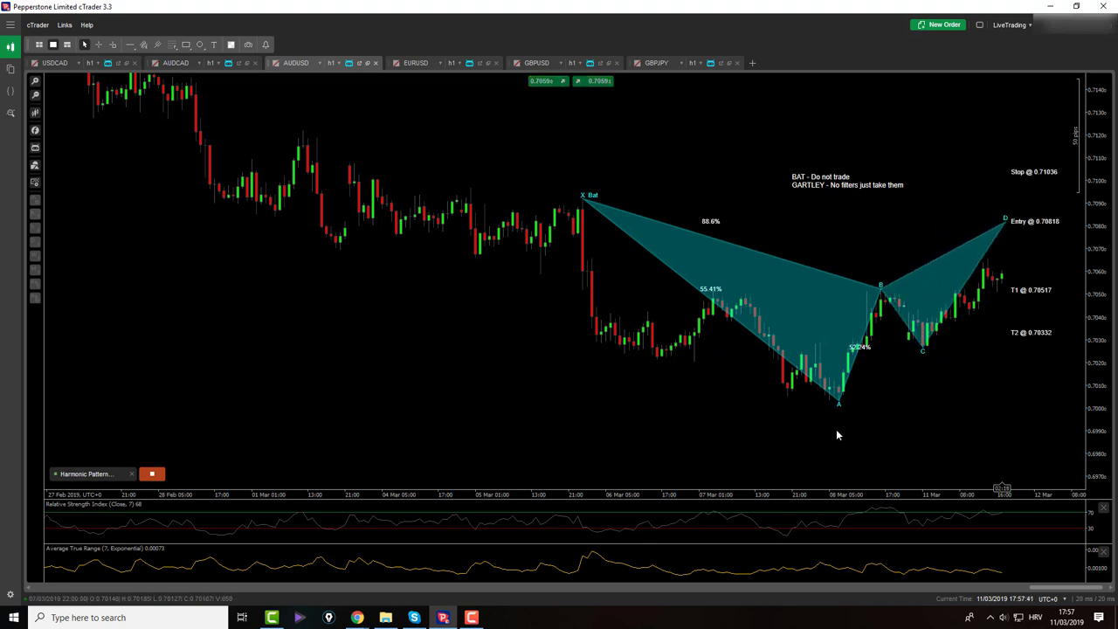
click(417, 62)
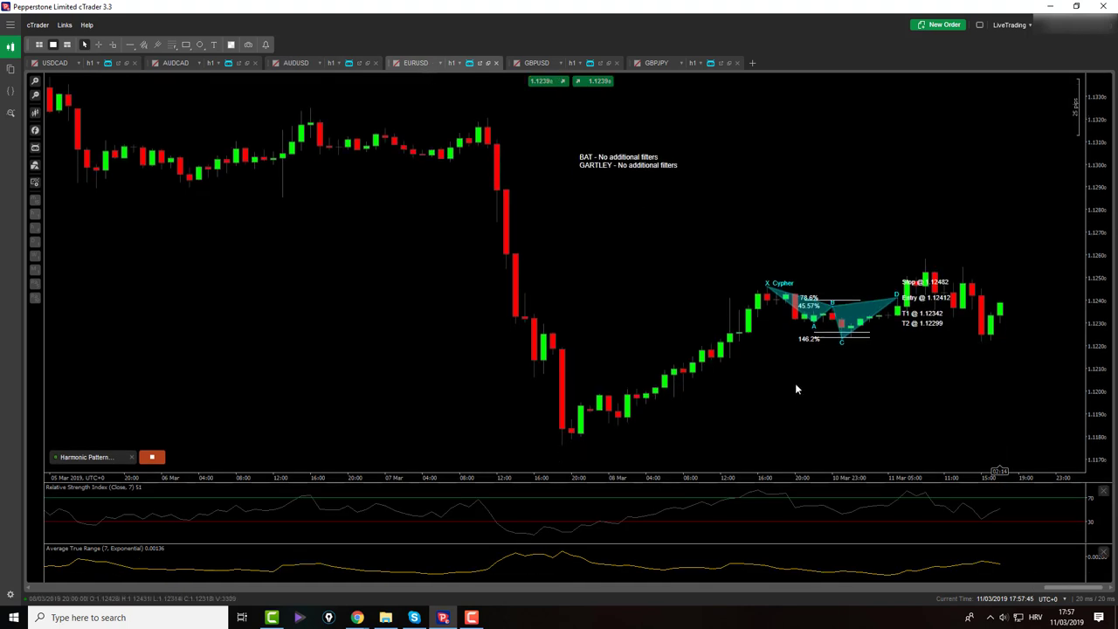
Zoom, centre and vertically stretch the EURUSD chart to enlarge the Cypher pattern
scroll(796, 389, up, 2)
drag(808, 382, 884, 388)
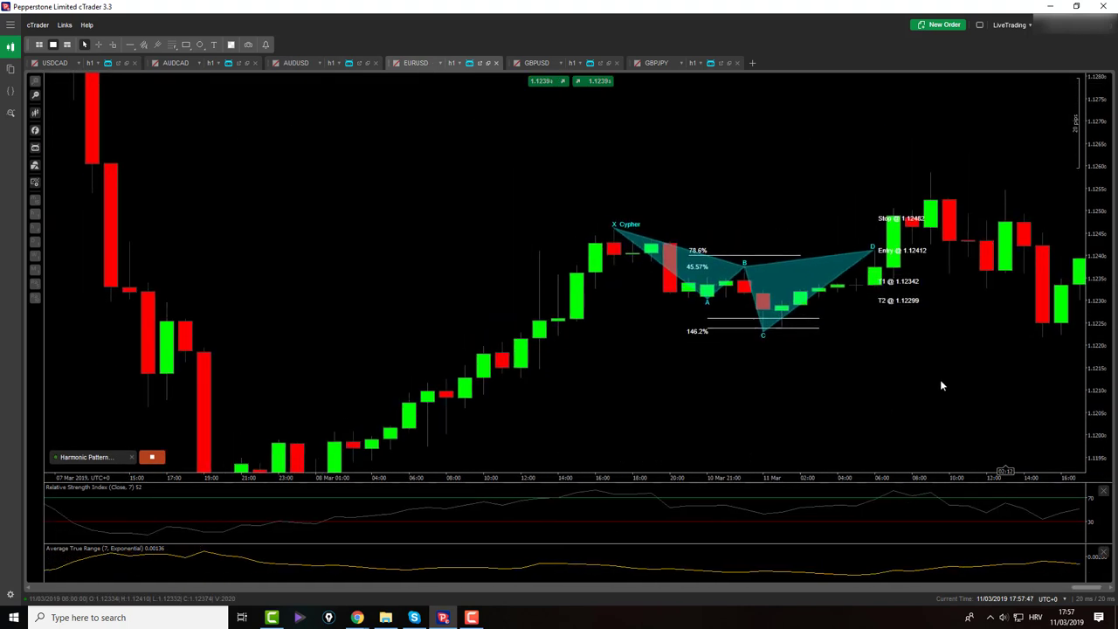
drag(1092, 371, 1083, 185)
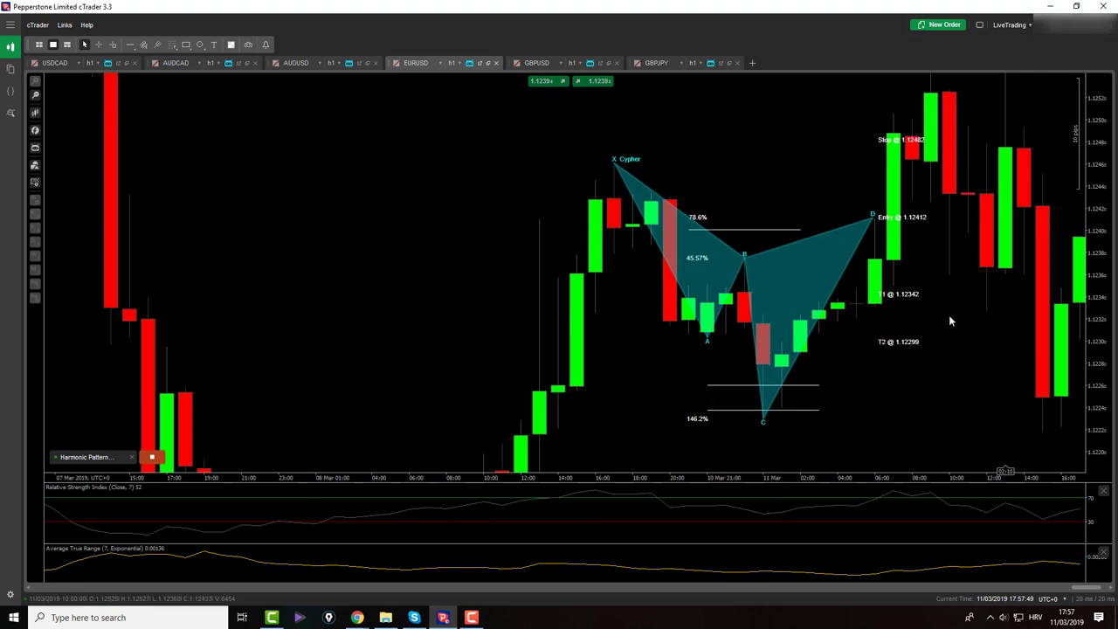
Measure prices with the crosshair around the 1.12412 Entry level
middle_click(882, 250)
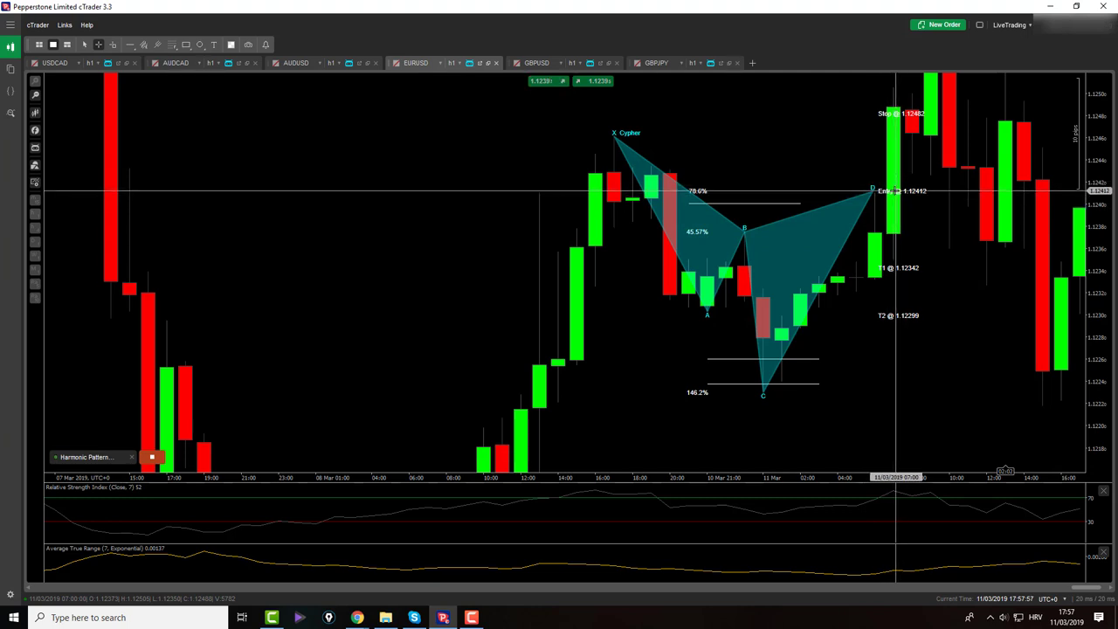
drag(892, 190, 895, 212)
click(895, 213)
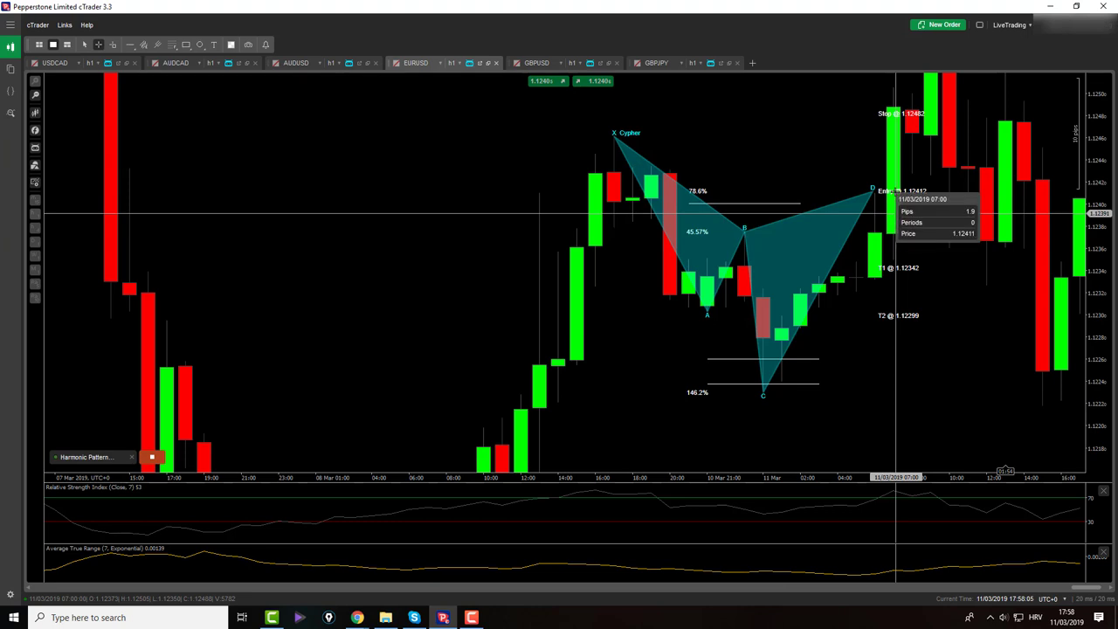
drag(895, 192, 891, 213)
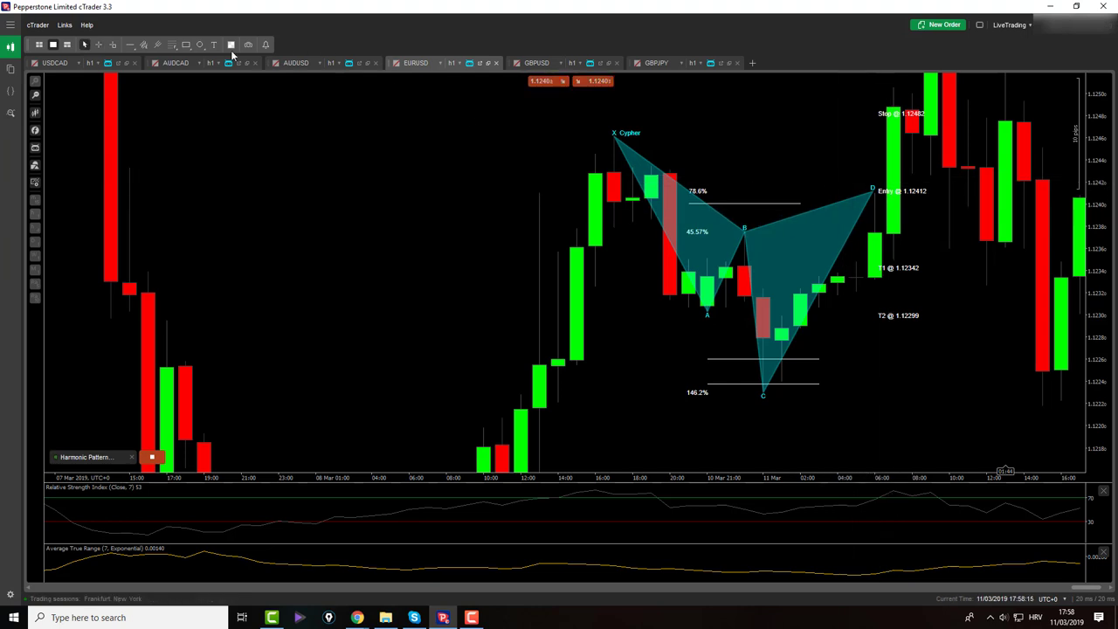
Draw a Fibonacci retracement from the Cypher's C low to D and colour it red
click(172, 46)
click(202, 59)
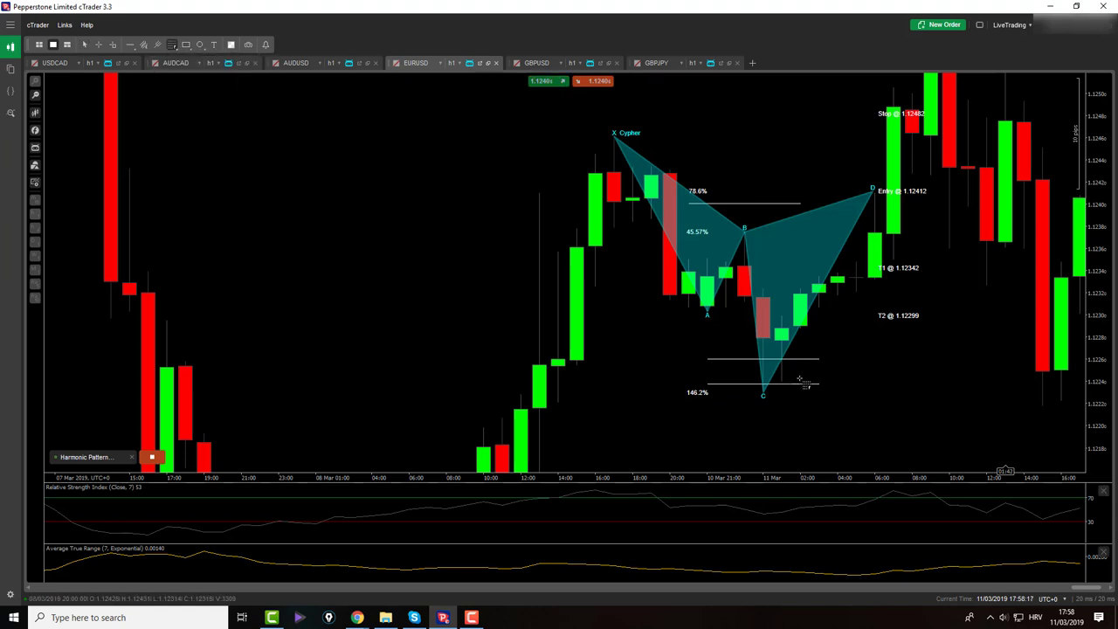
click(758, 395)
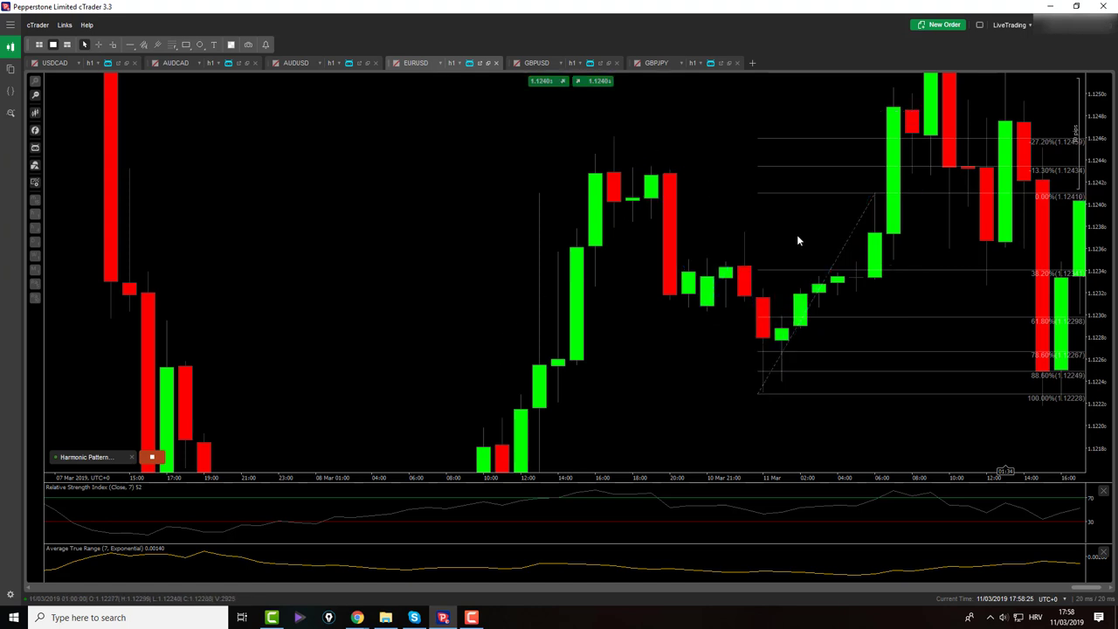
click(859, 216)
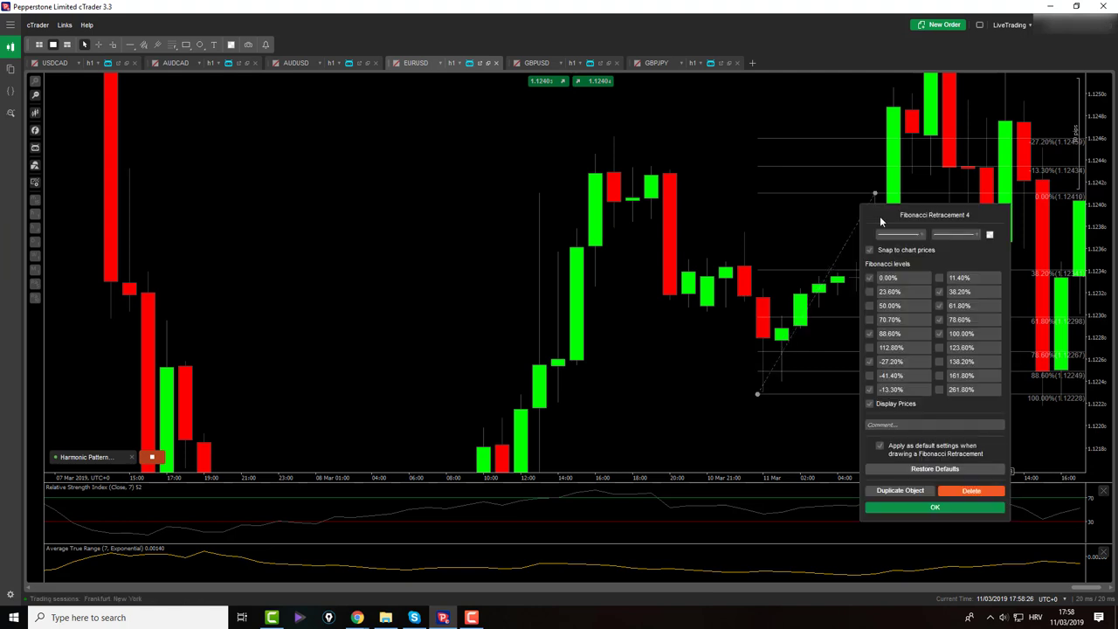
click(990, 236)
click(1014, 326)
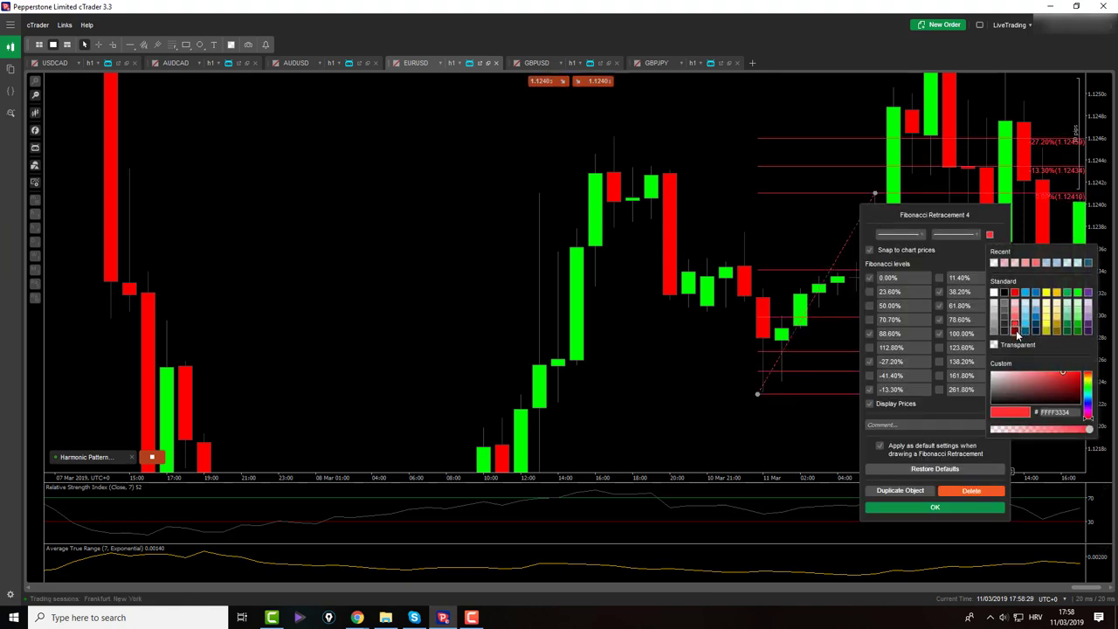
click(956, 509)
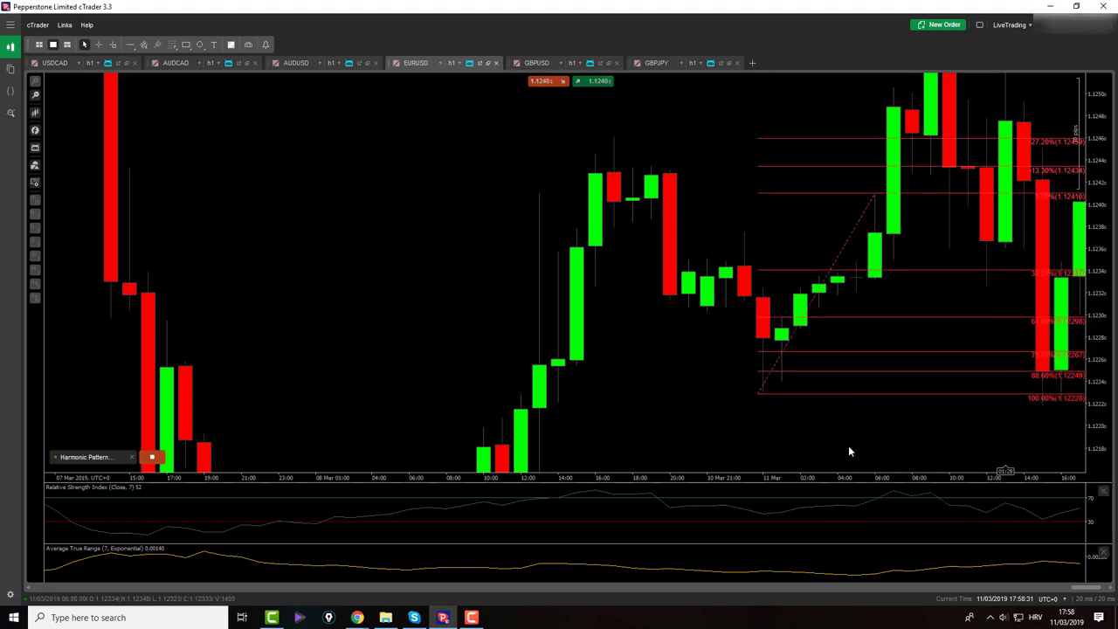
Nudge the retracement's low anchor right, then measure prices at its 38.2% and 0% levels
scroll(741, 418, down, 2)
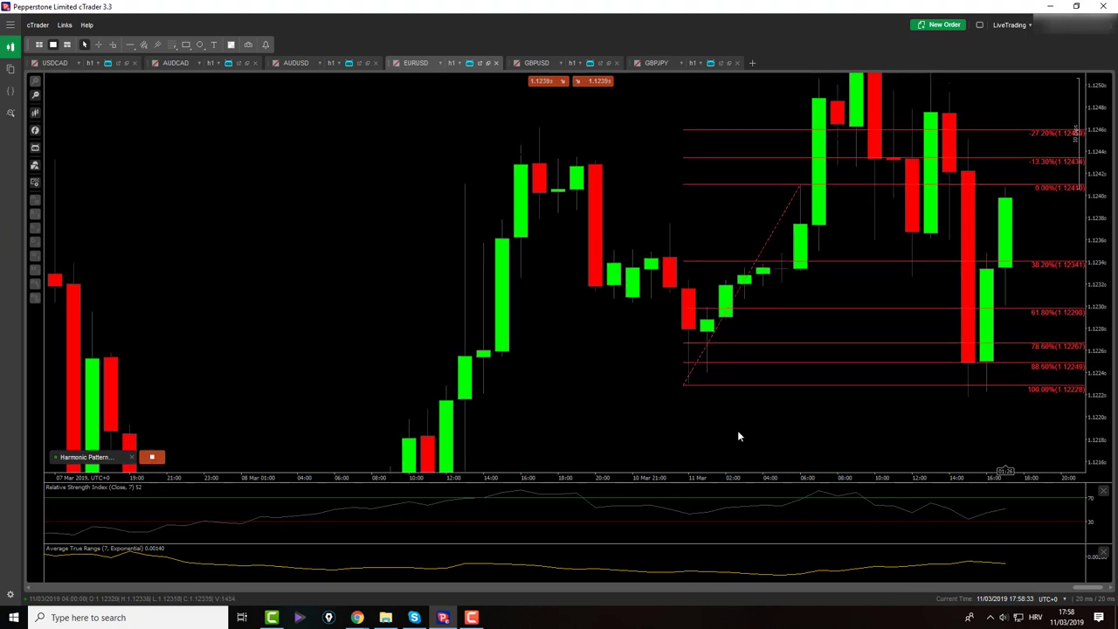
mouse_move(681, 384)
mouse_down()
mouse_move(700, 380)
mouse_move(688, 382)
mouse_up()
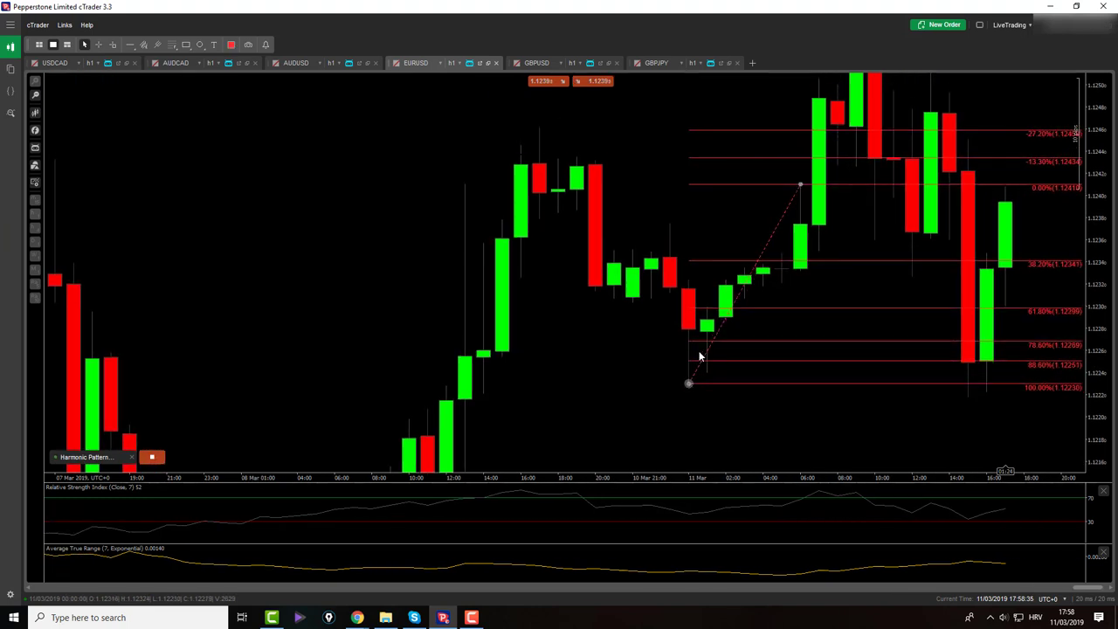
middle_click(801, 191)
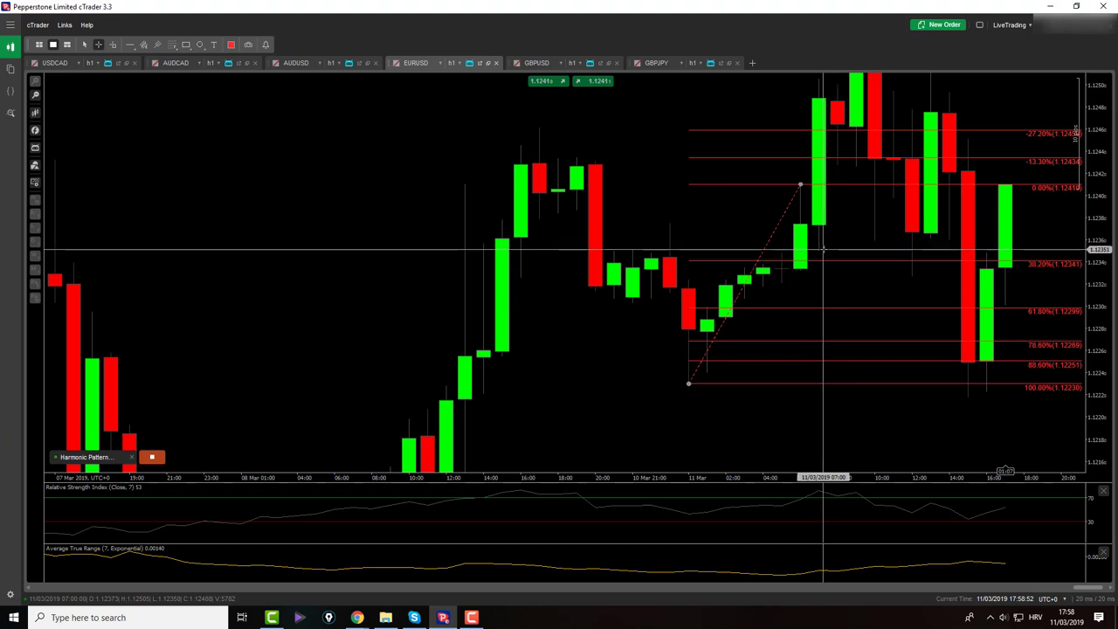
click(828, 252)
drag(828, 251, 828, 253)
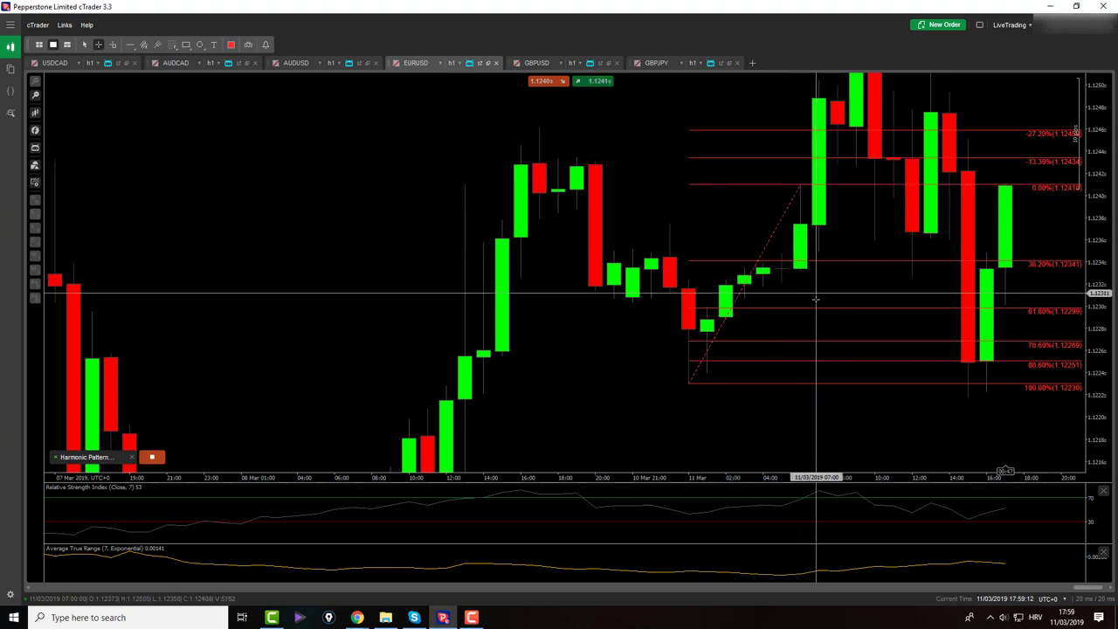
drag(826, 253, 826, 253)
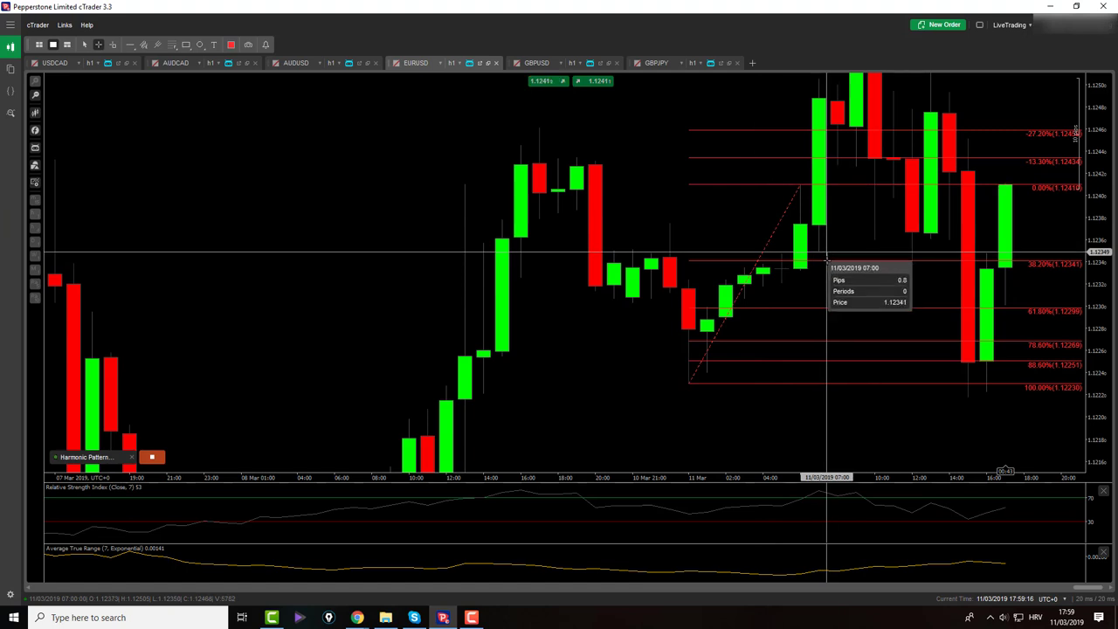
drag(825, 253, 826, 247)
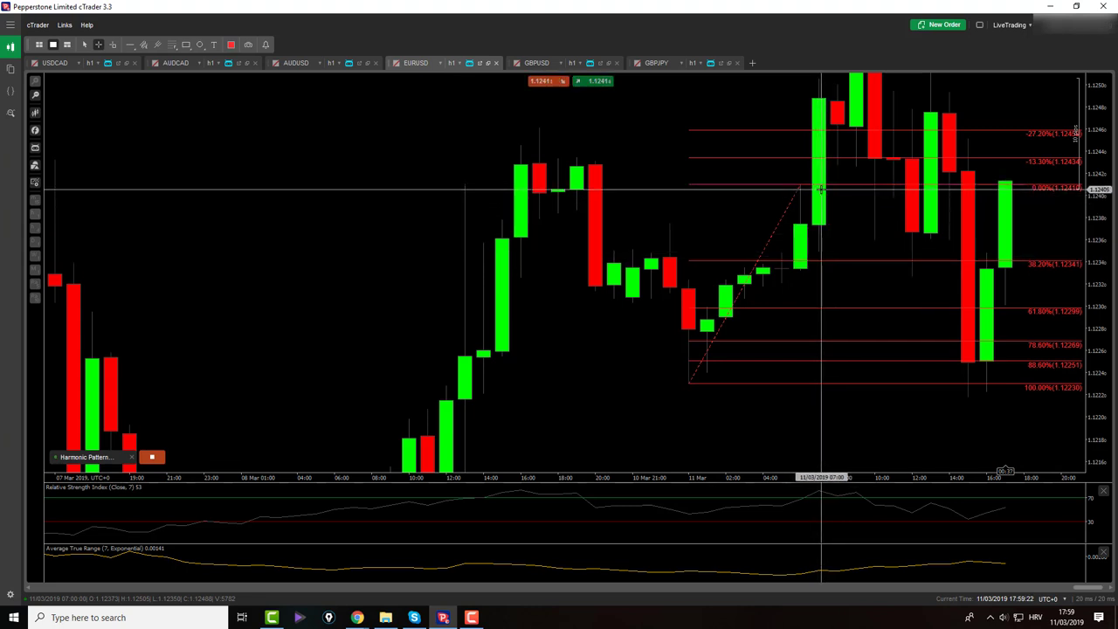
key(Escape)
Show and enlarge the trading panel to review the History of closed trades
click(980, 26)
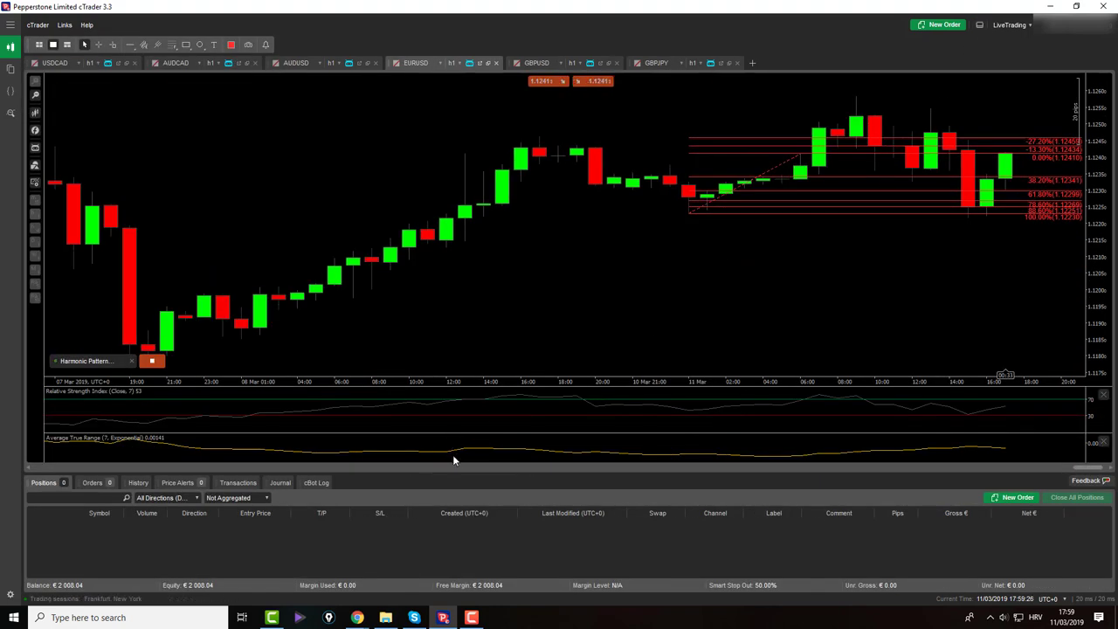
drag(454, 472, 231, 377)
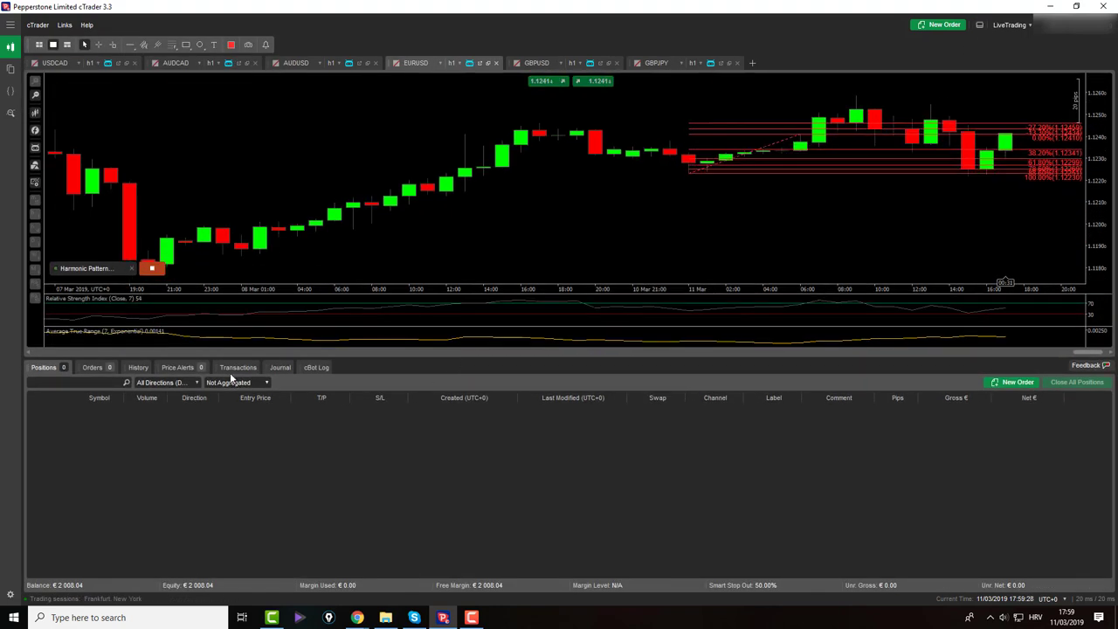
click(138, 367)
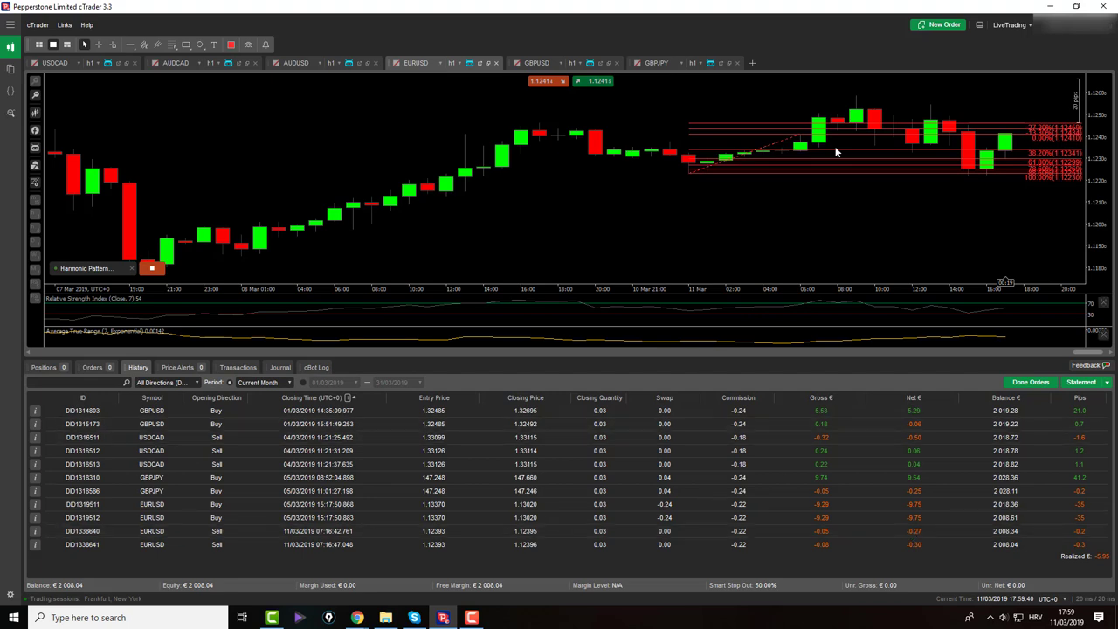
Hide the panel and spread the Fibonacci levels from 1.12230 to 1.12410 on a full-height chart
click(977, 27)
drag(1099, 415, 1078, 219)
drag(867, 227, 783, 259)
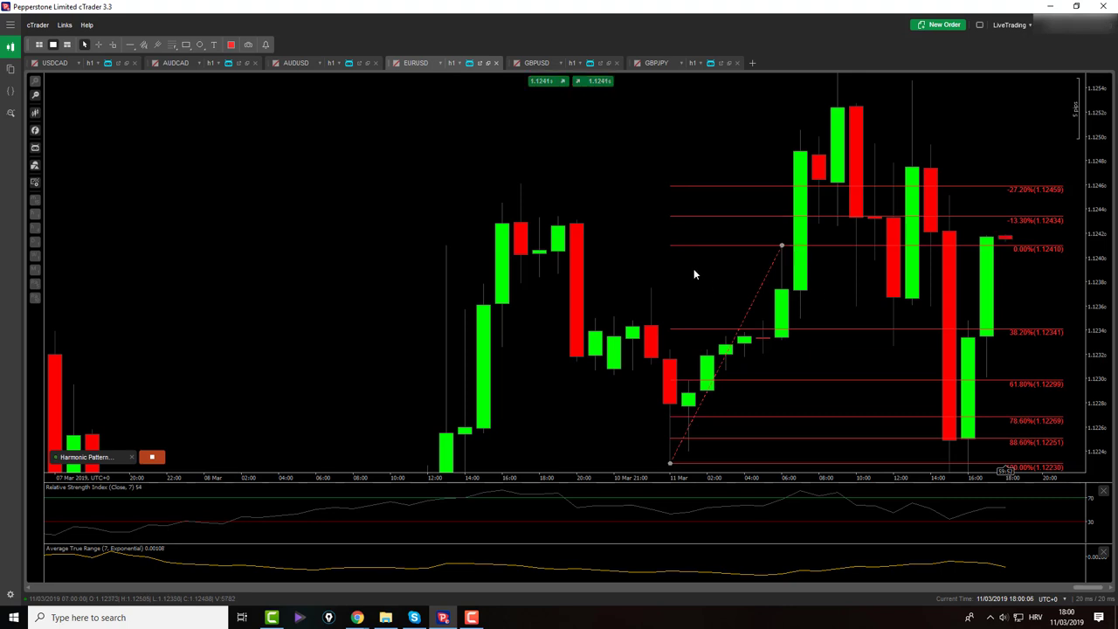
Go via GBPUSD to GBPJPY and frame its grey zone, 143.763 level and BAT/GARTLEY note
click(572, 63)
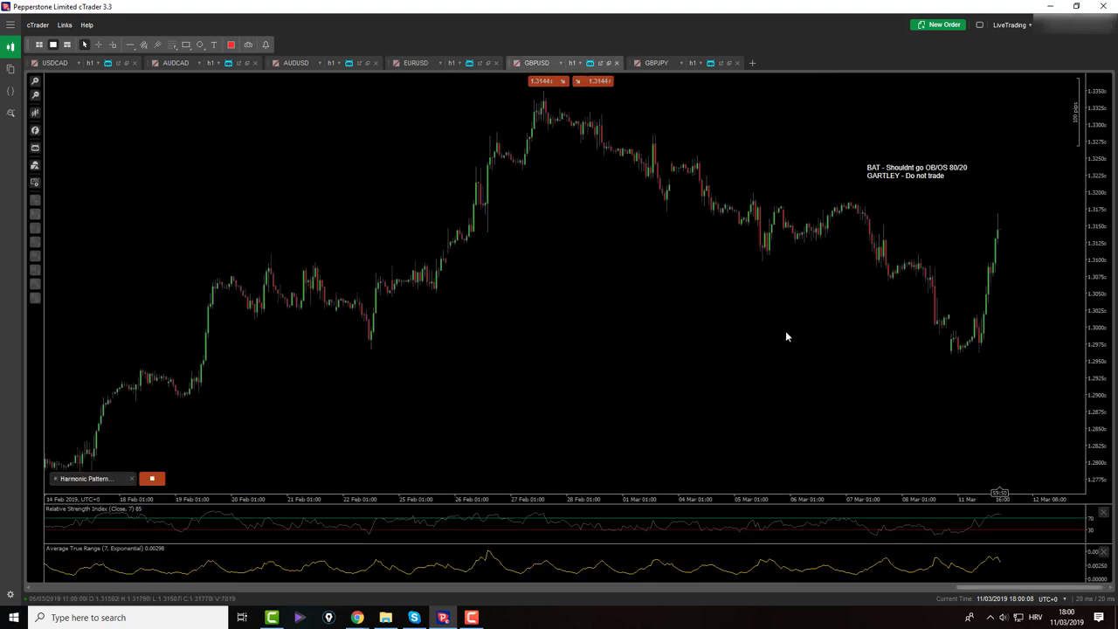
click(681, 63)
drag(925, 294, 893, 201)
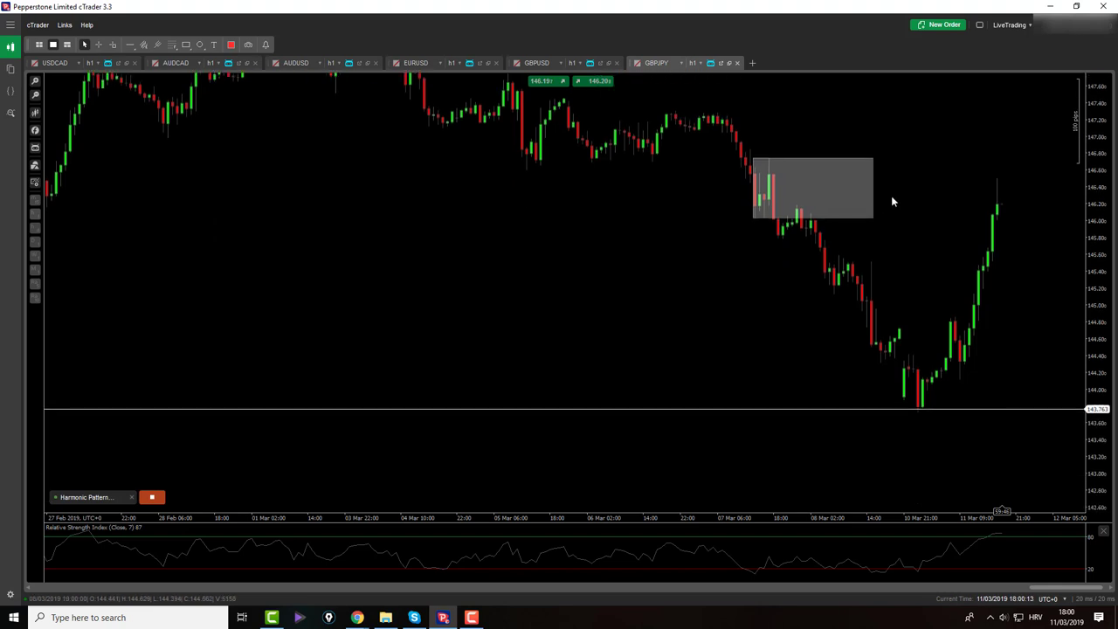
click(908, 368)
middle_click(928, 407)
scroll(900, 240, down, 2)
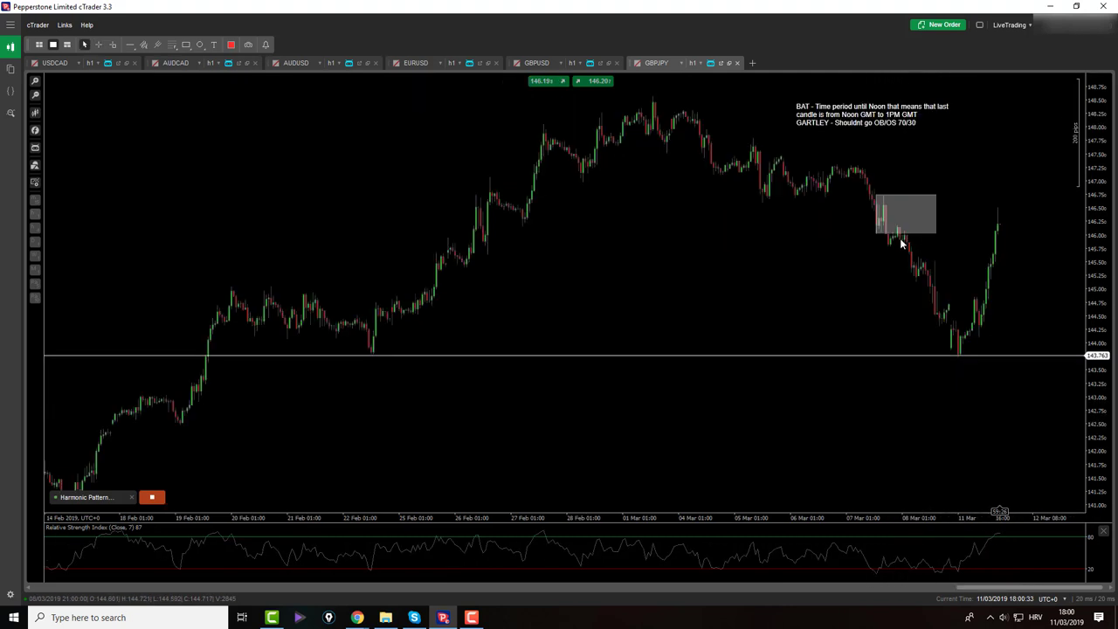
scroll(901, 244, up, 2)
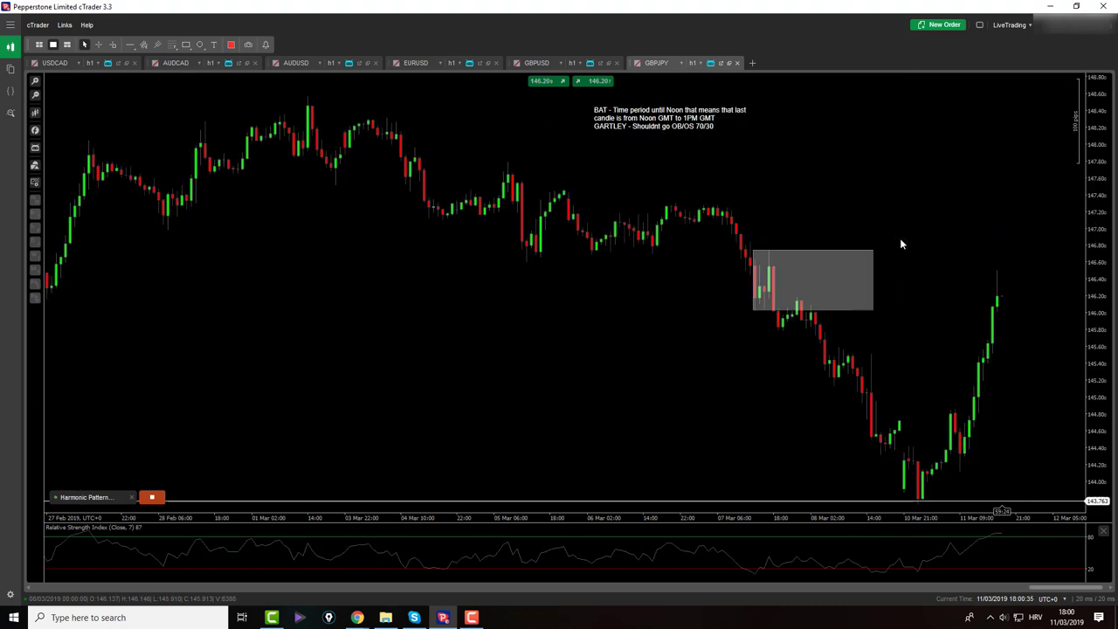